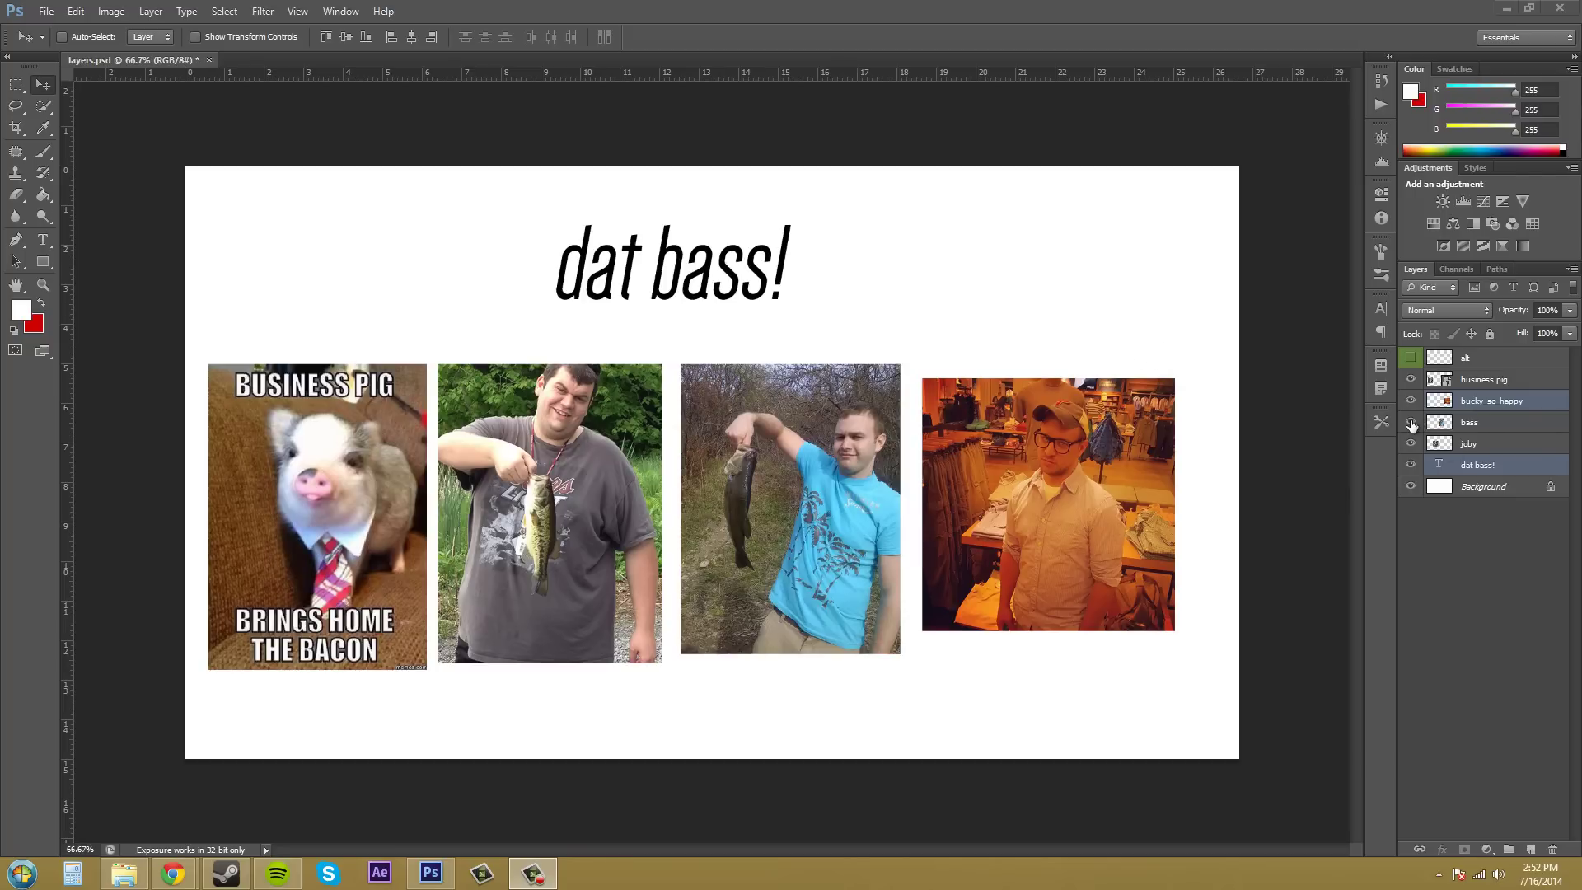
# Step: Hide the bass, joby and business pig photo layers
pyautogui.click(1411, 424)
pyautogui.click(1410, 423)
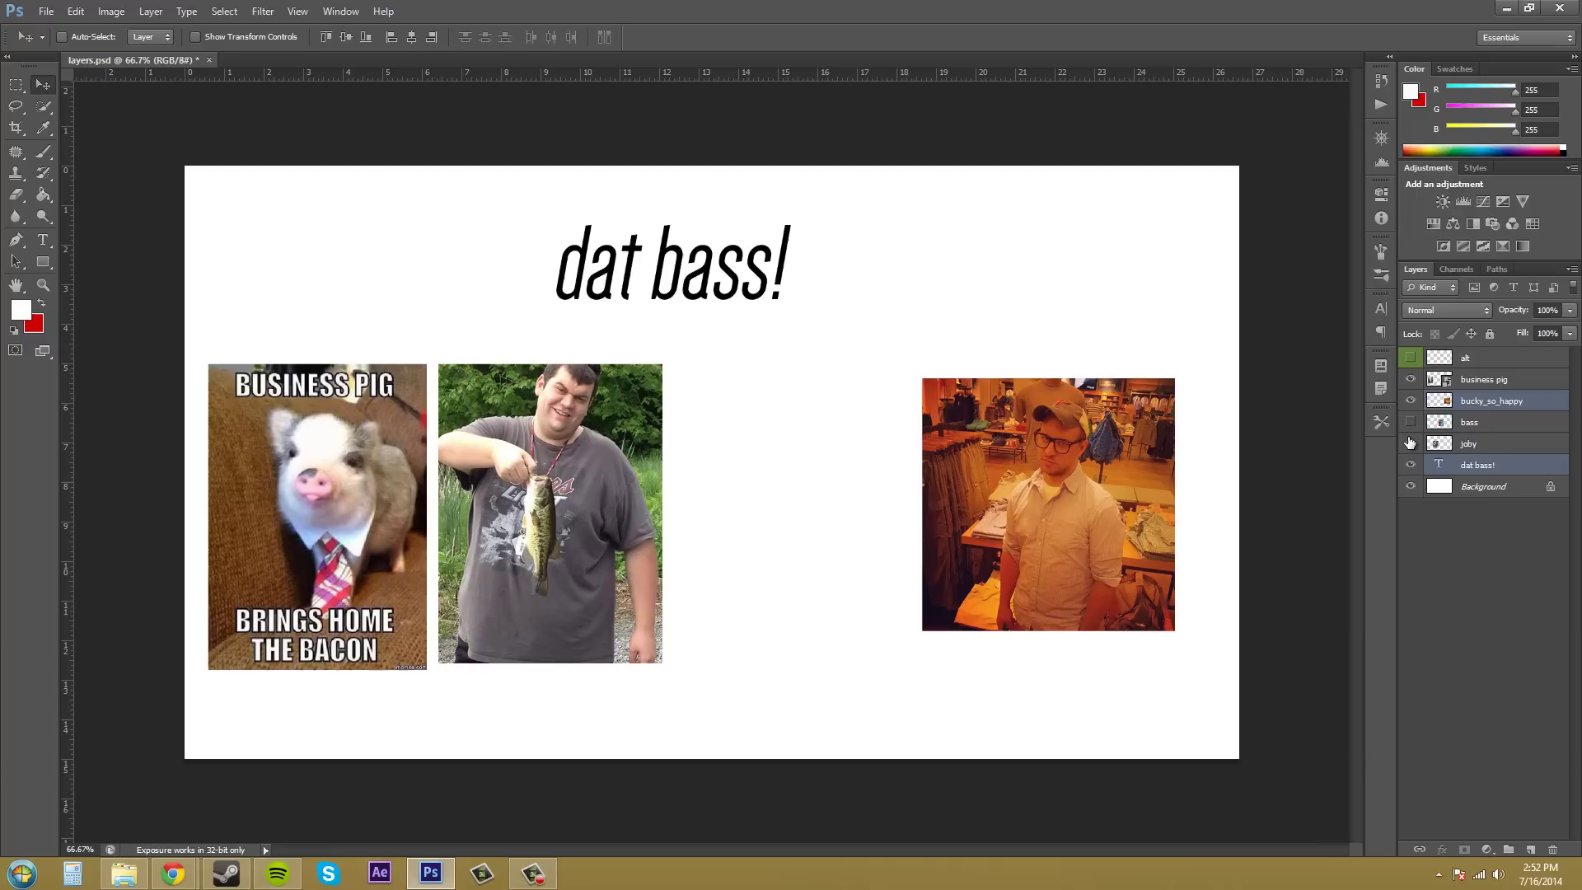
pyautogui.click(1410, 443)
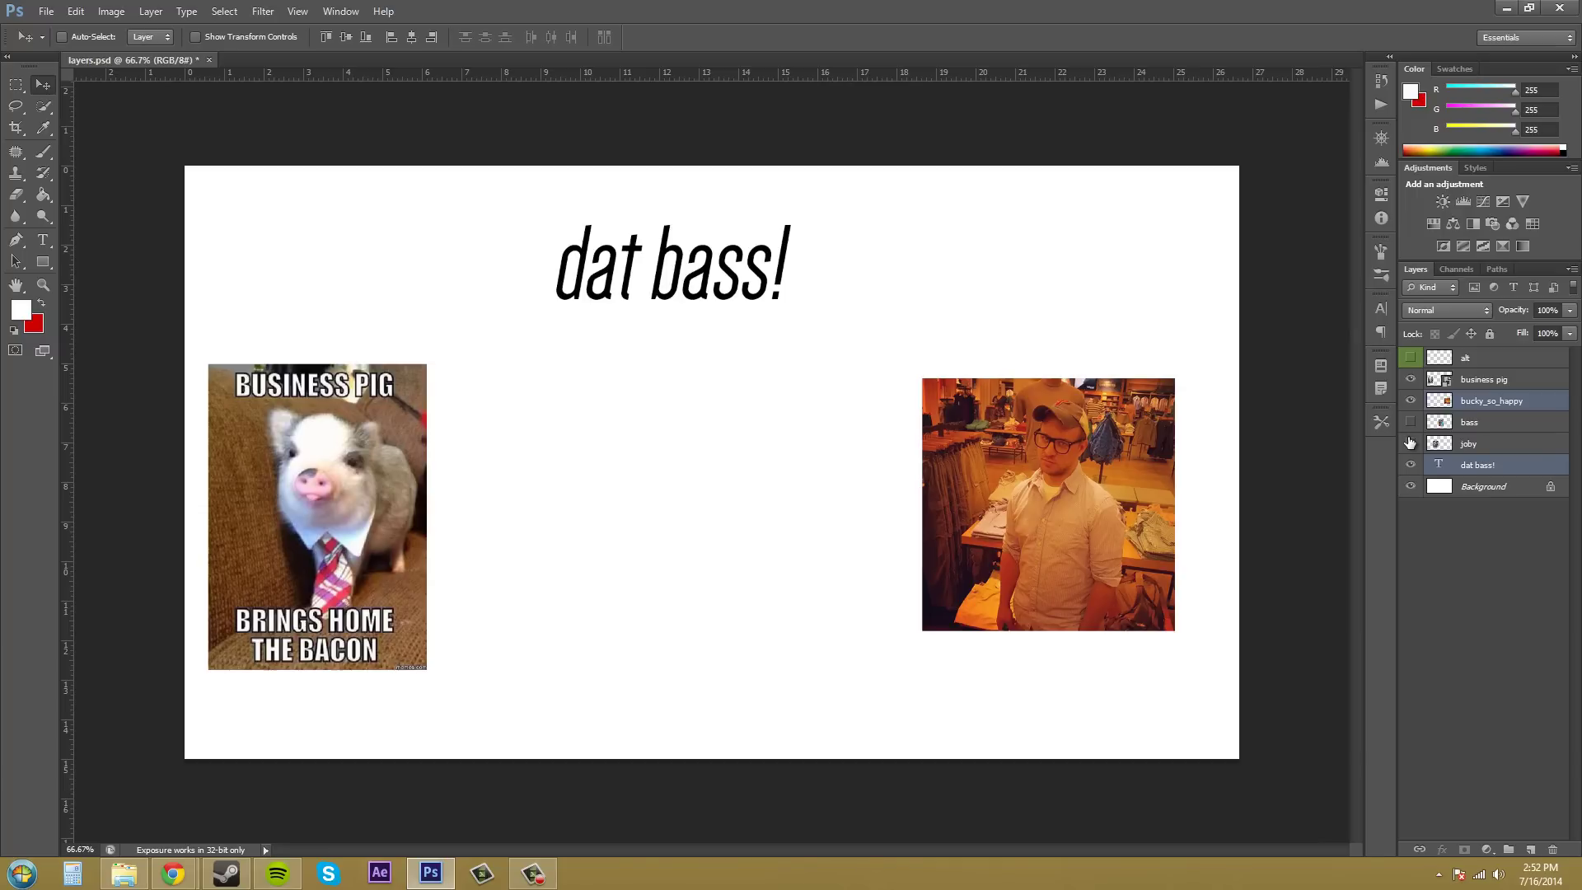
pyautogui.click(1409, 381)
# Step: Move the 'dat bass!' text and store photo up-left, dismiss the error, and select bucky_so_happy
pyautogui.moveTo(977, 450); pyautogui.dragTo(828, 491)
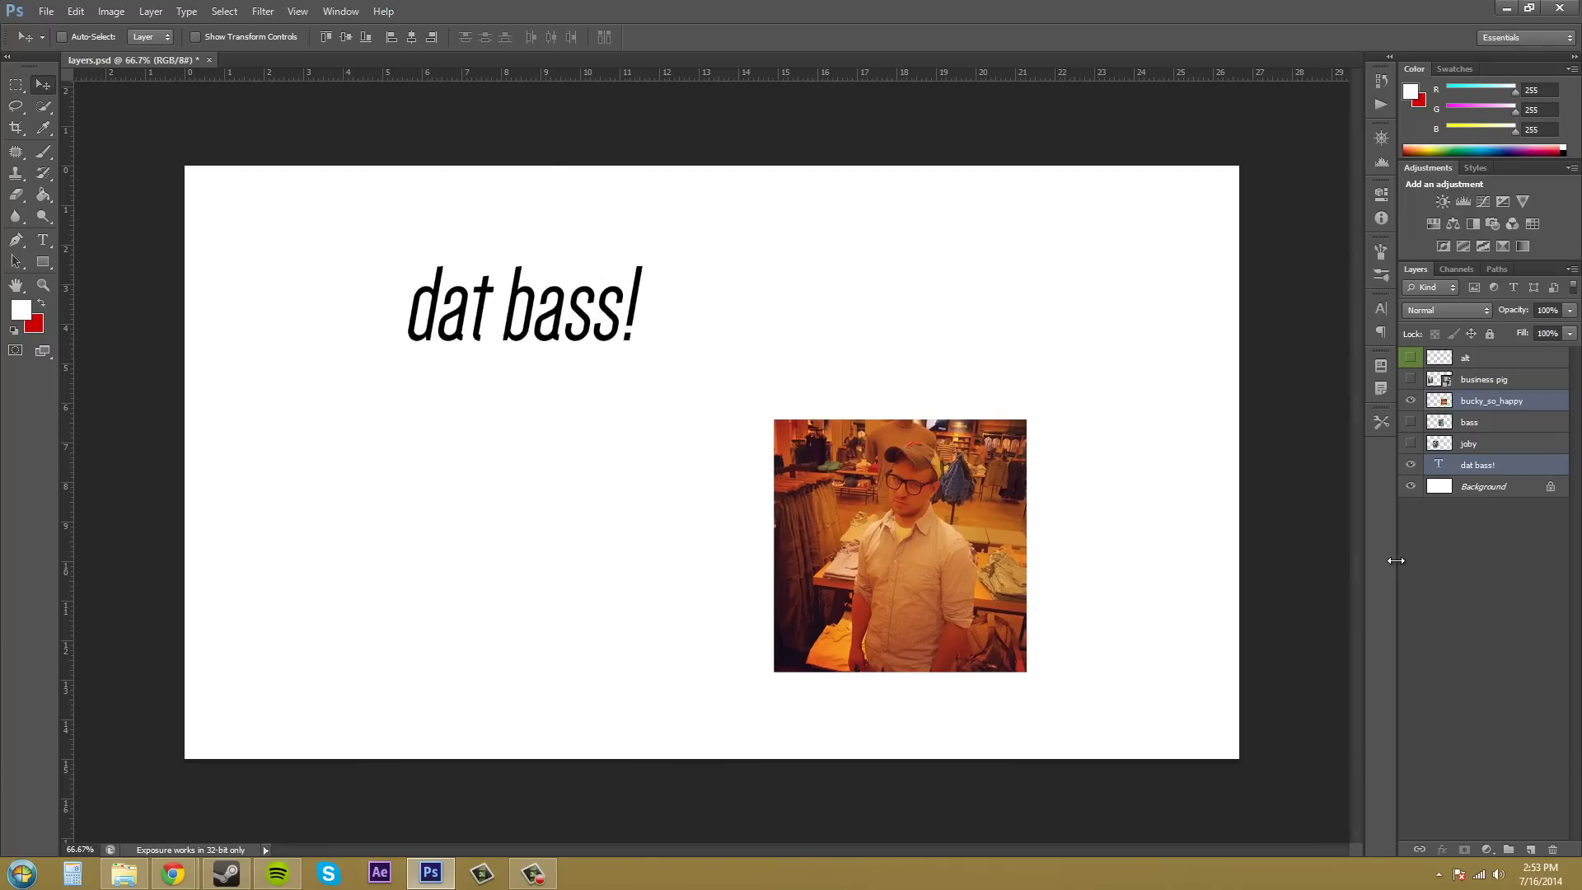
pyautogui.click(1479, 516)
pyautogui.click(962, 491)
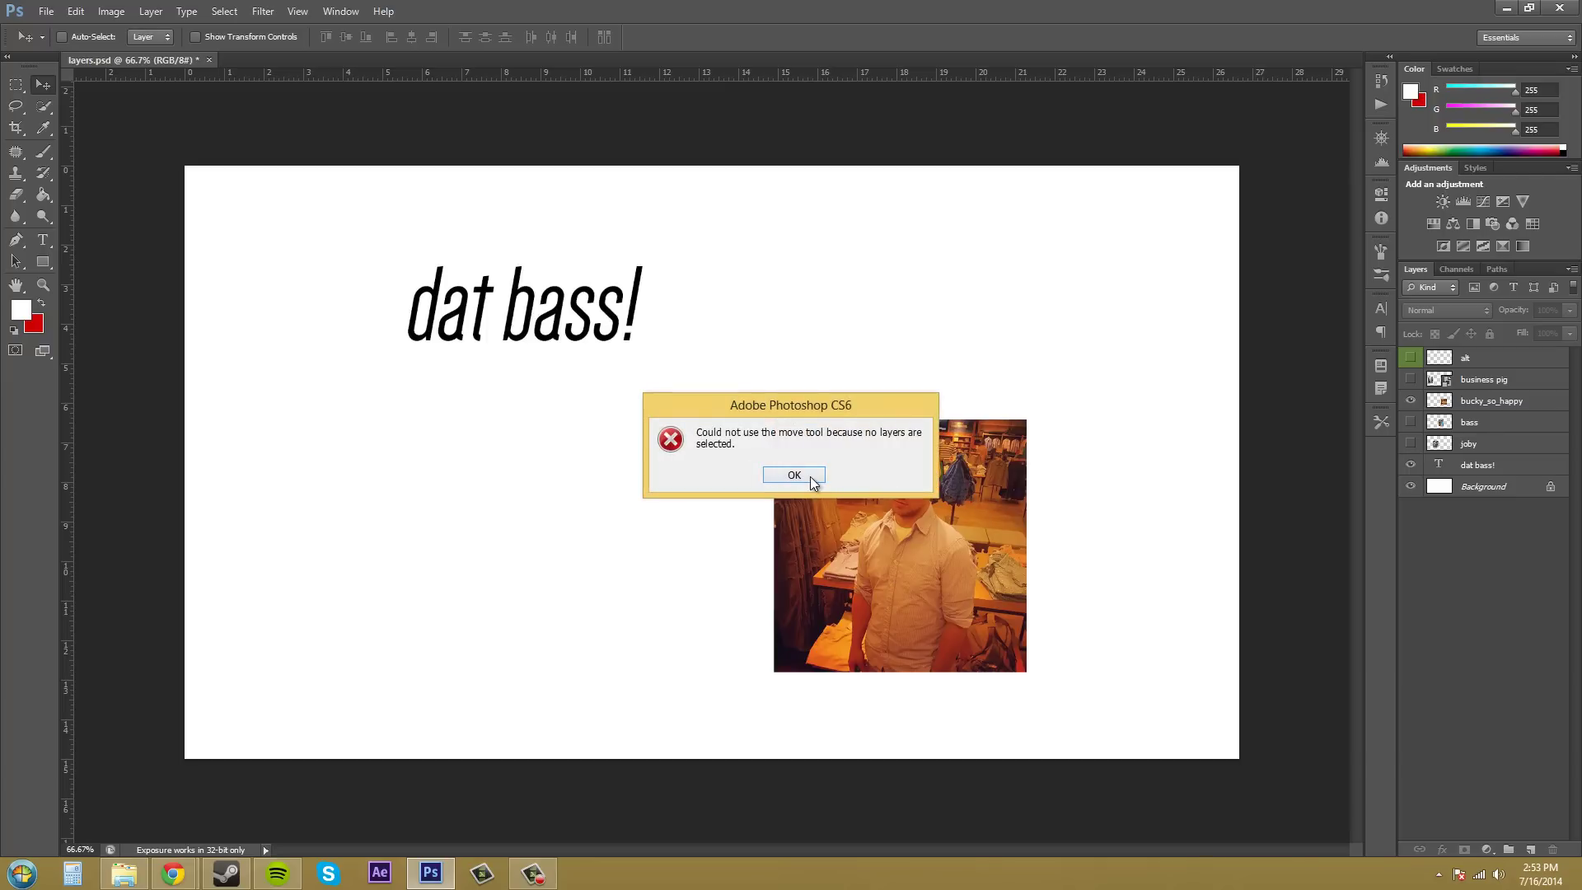
pyautogui.click(811, 477)
pyautogui.click(1492, 401)
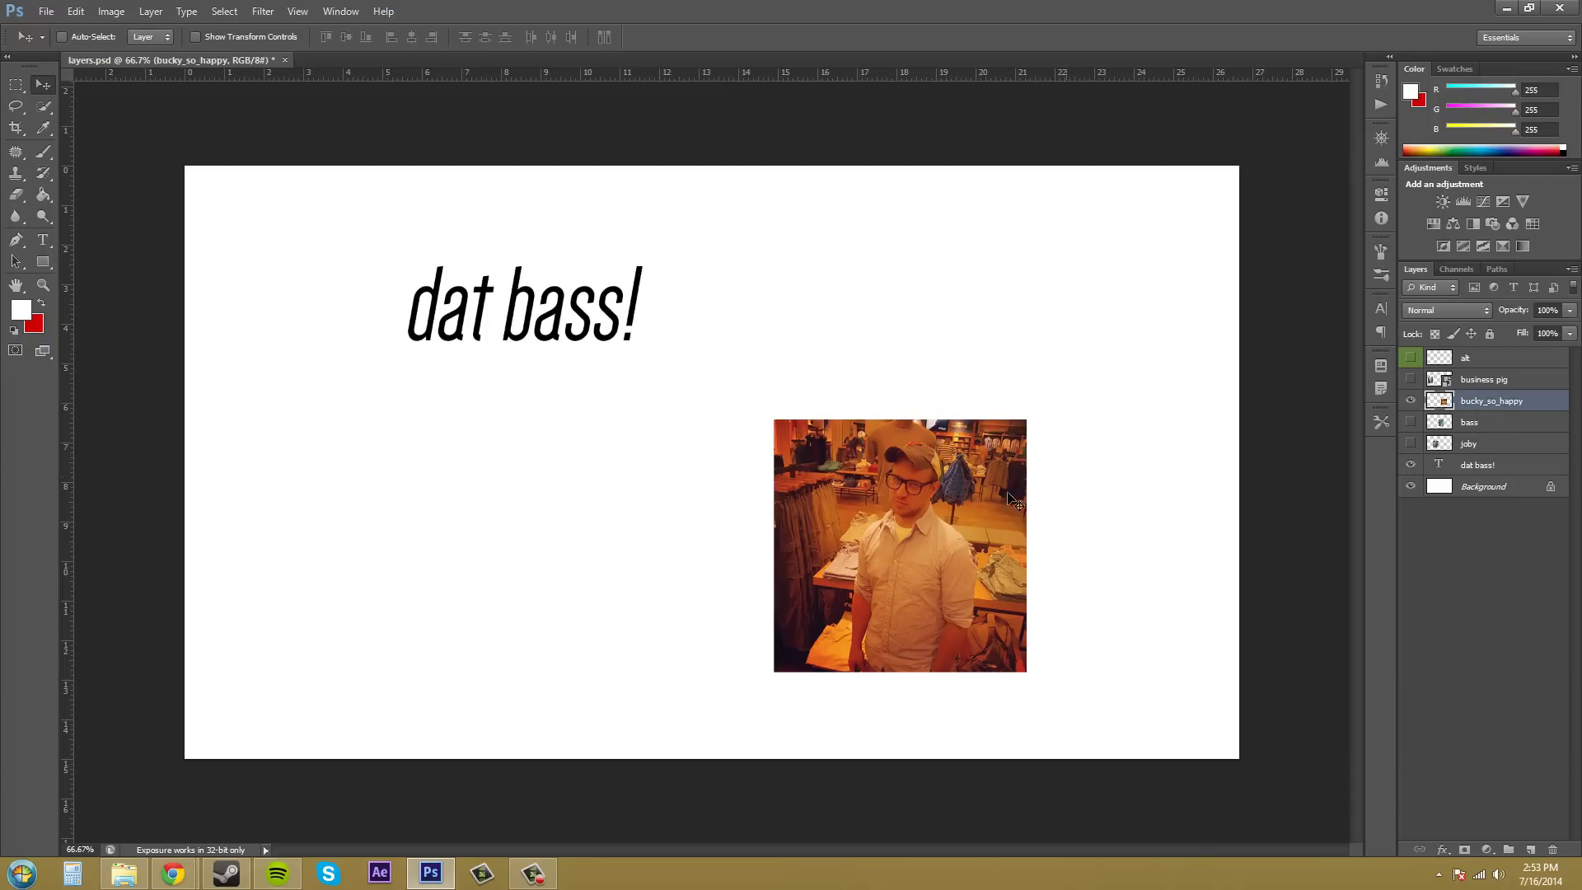
# Step: Place bucky_so_happy under 'dat bass!', link the two layers, and drag the pair right
pyautogui.moveTo(966, 500); pyautogui.dragTo(580, 434)
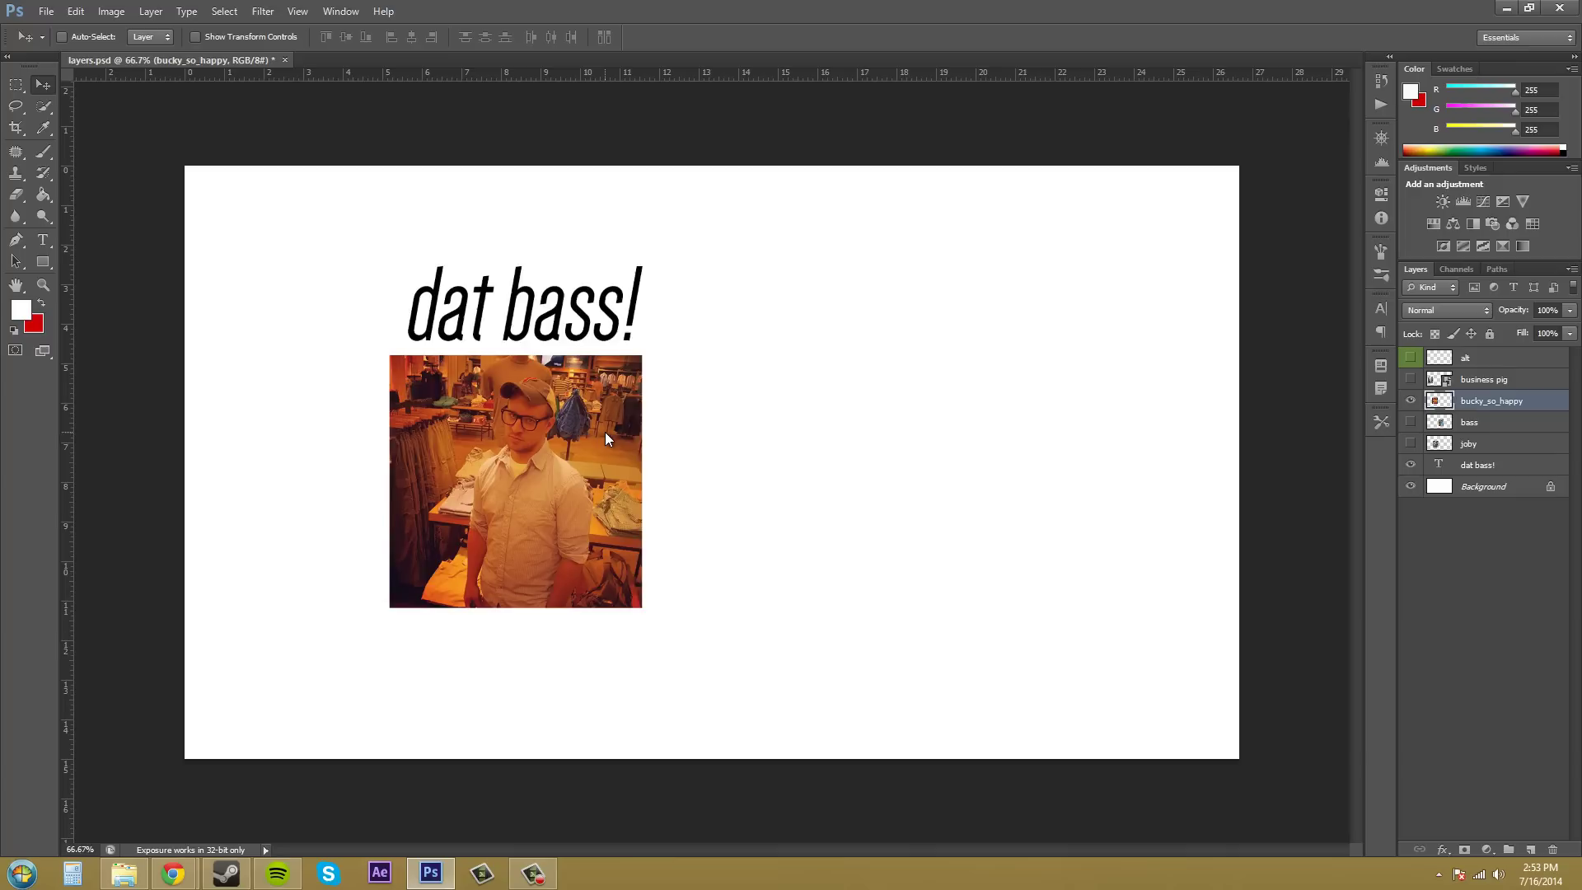
pyautogui.press('Right')
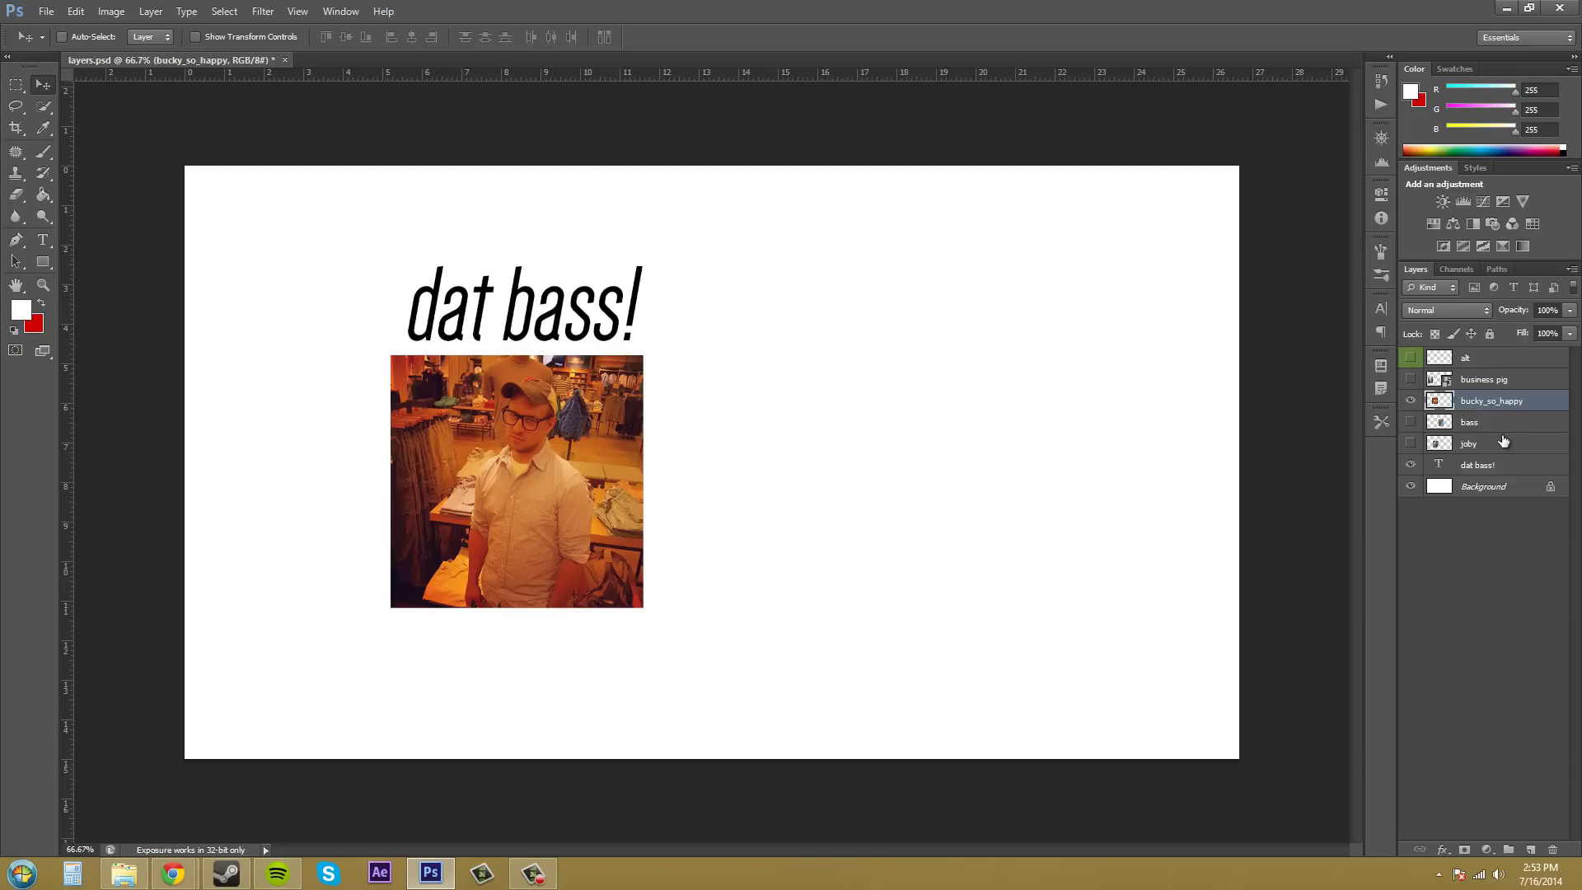
pyautogui.keyDown('ctrl'); pyautogui.click(1516, 467); pyautogui.keyUp('ctrl')
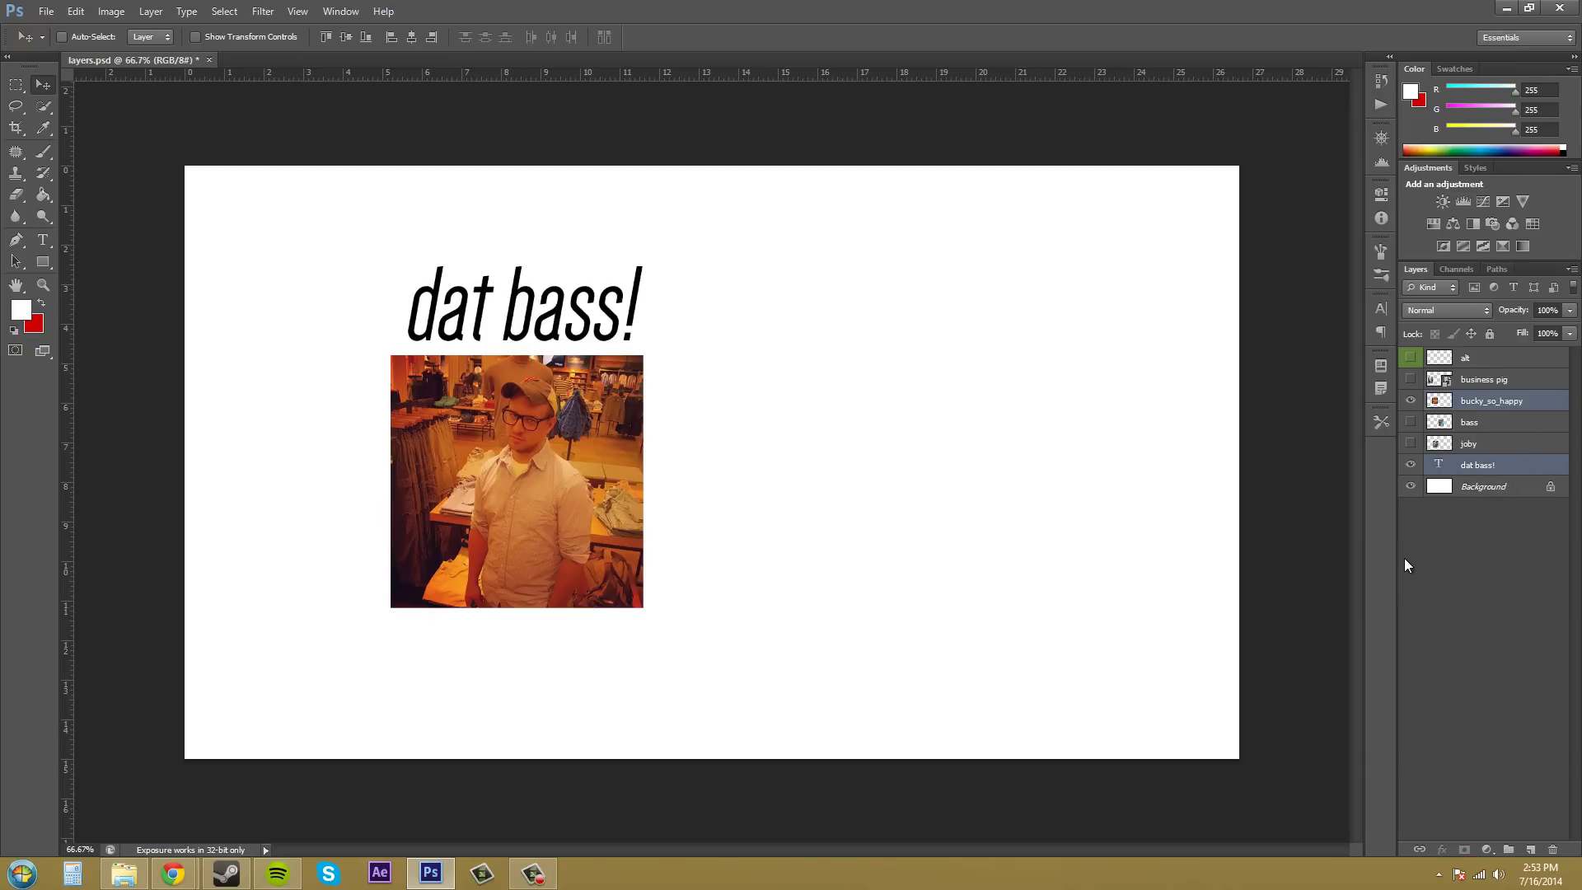
pyautogui.click(1416, 850)
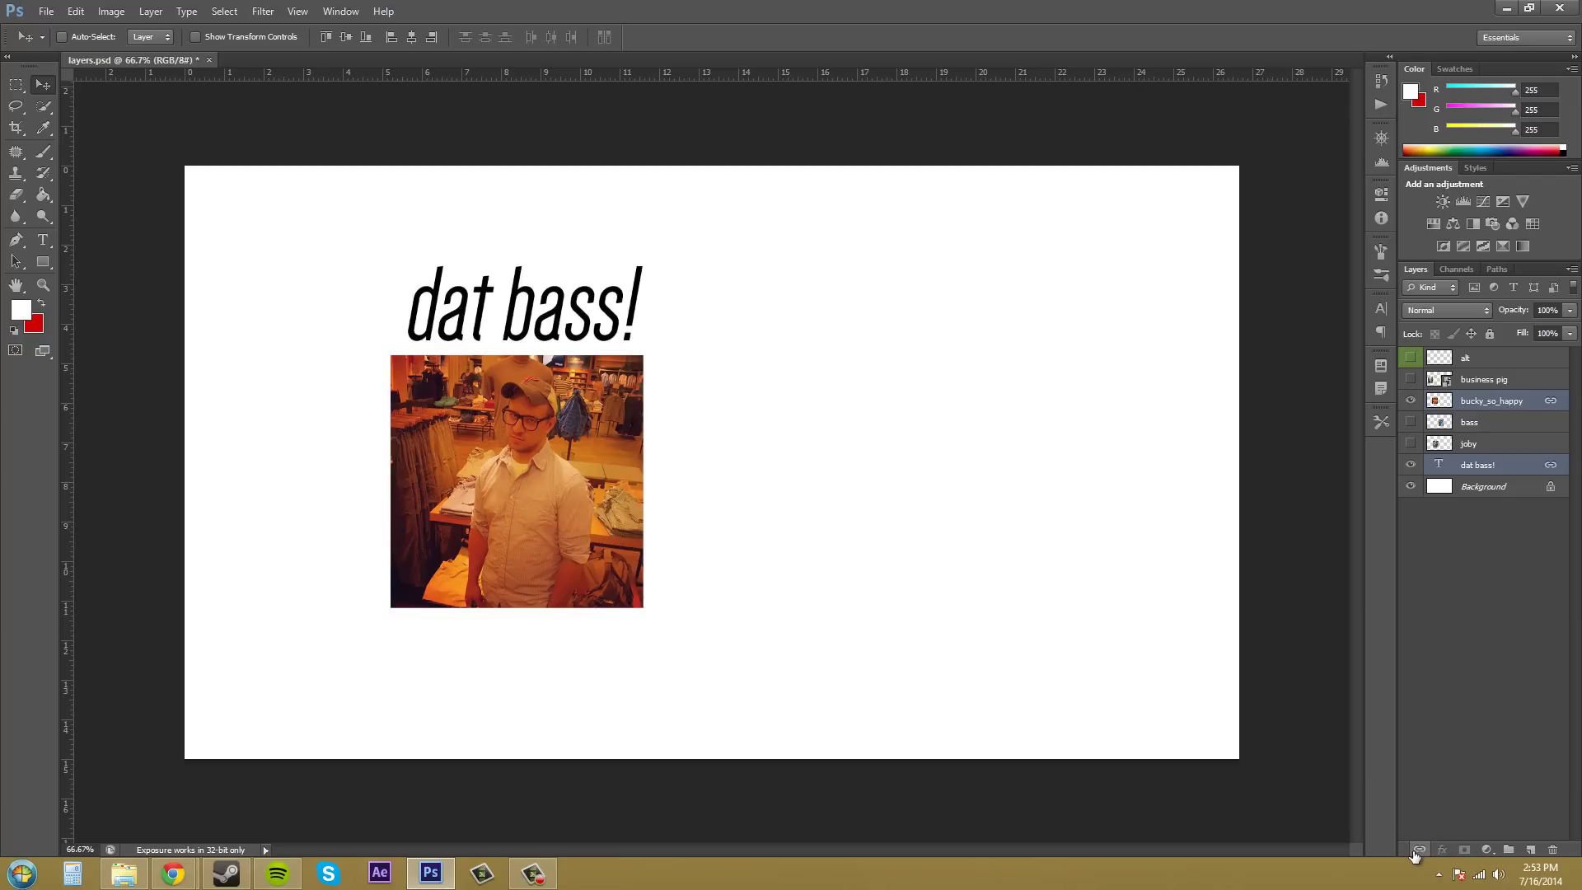
pyautogui.moveTo(527, 477); pyautogui.dragTo(754, 495)
# Step: Select 'dat bass!' and drag the linked text and store photo to the canvas centre
pyautogui.click(1455, 562)
pyautogui.click(1477, 465)
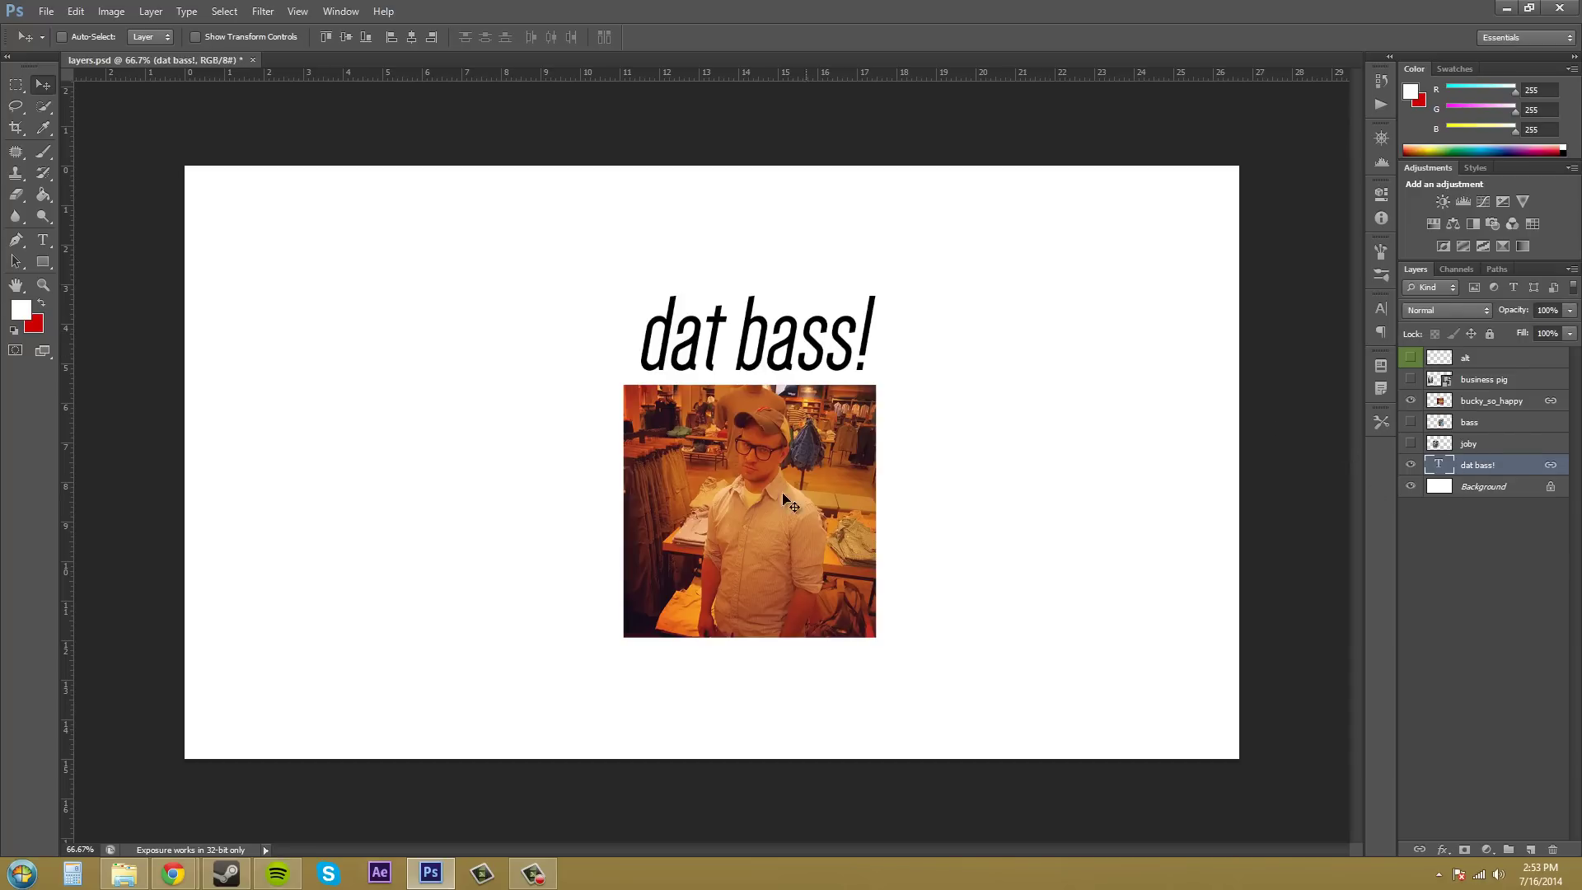
pyautogui.moveTo(804, 594); pyautogui.dragTo(719, 560)
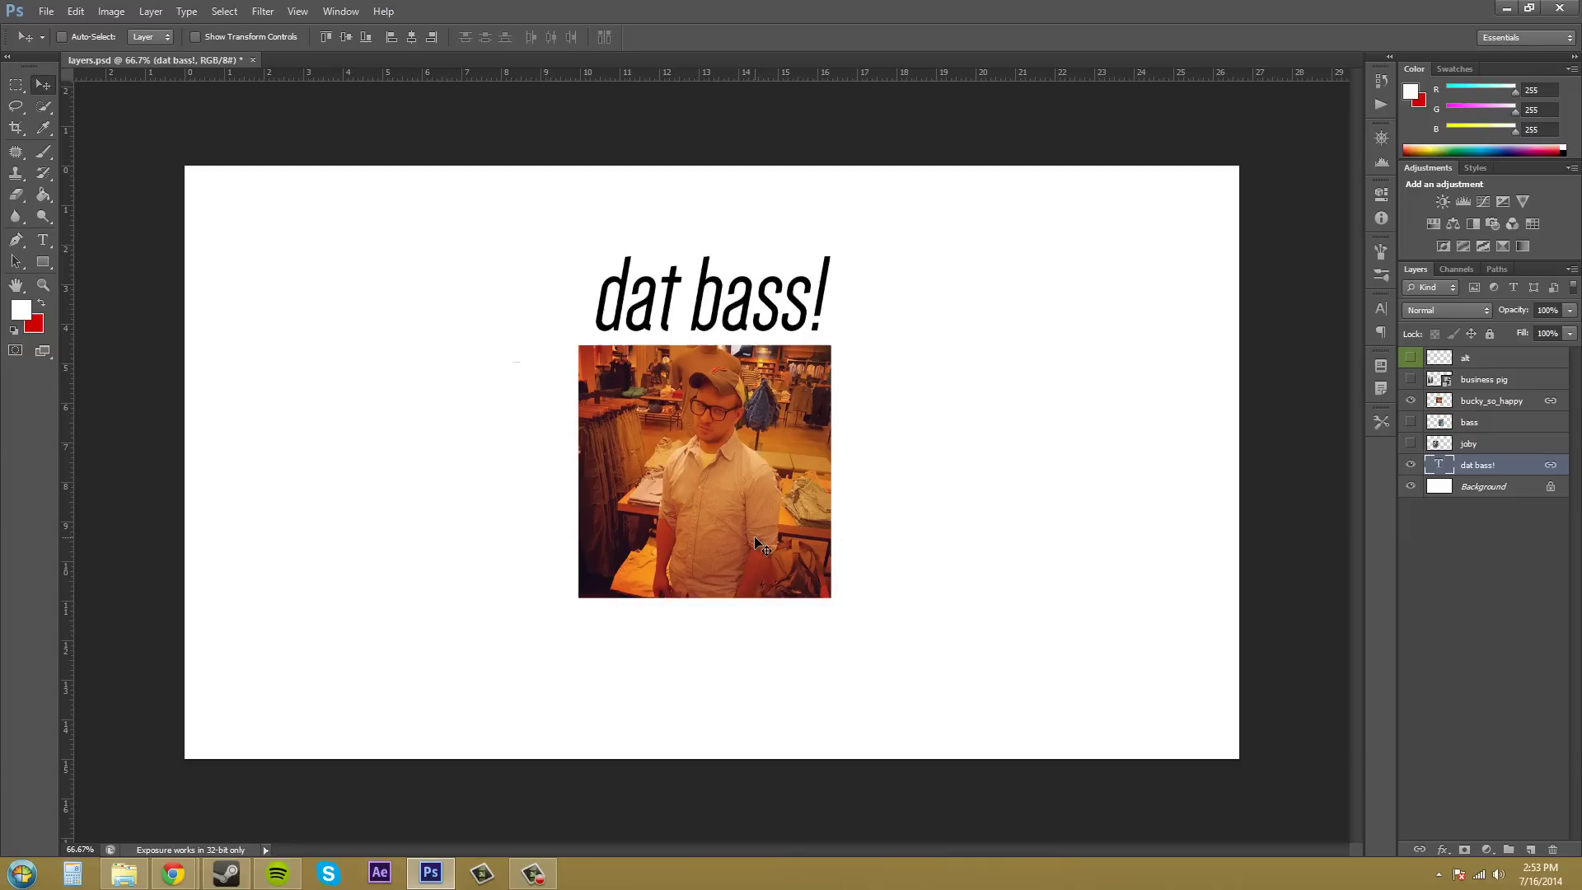
# Step: Free-transform the linked text and photo with a corner-handle scale and commit it
pyautogui.hotkey('ctrl', 't')
pyautogui.moveTo(832, 256); pyautogui.dragTo(999, 369)
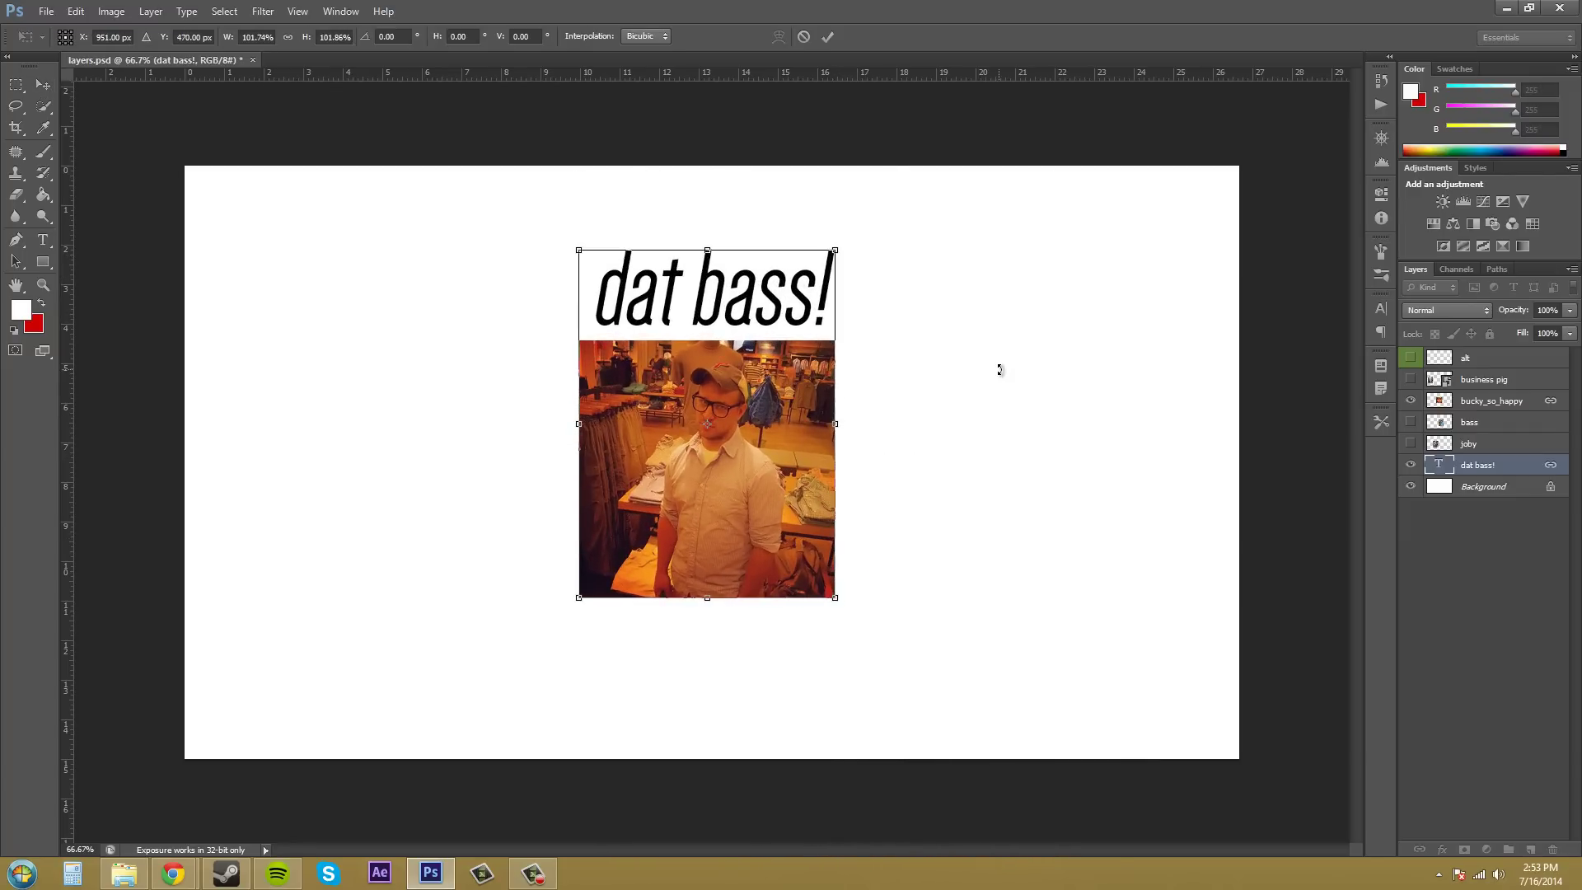
pyautogui.press('Return')
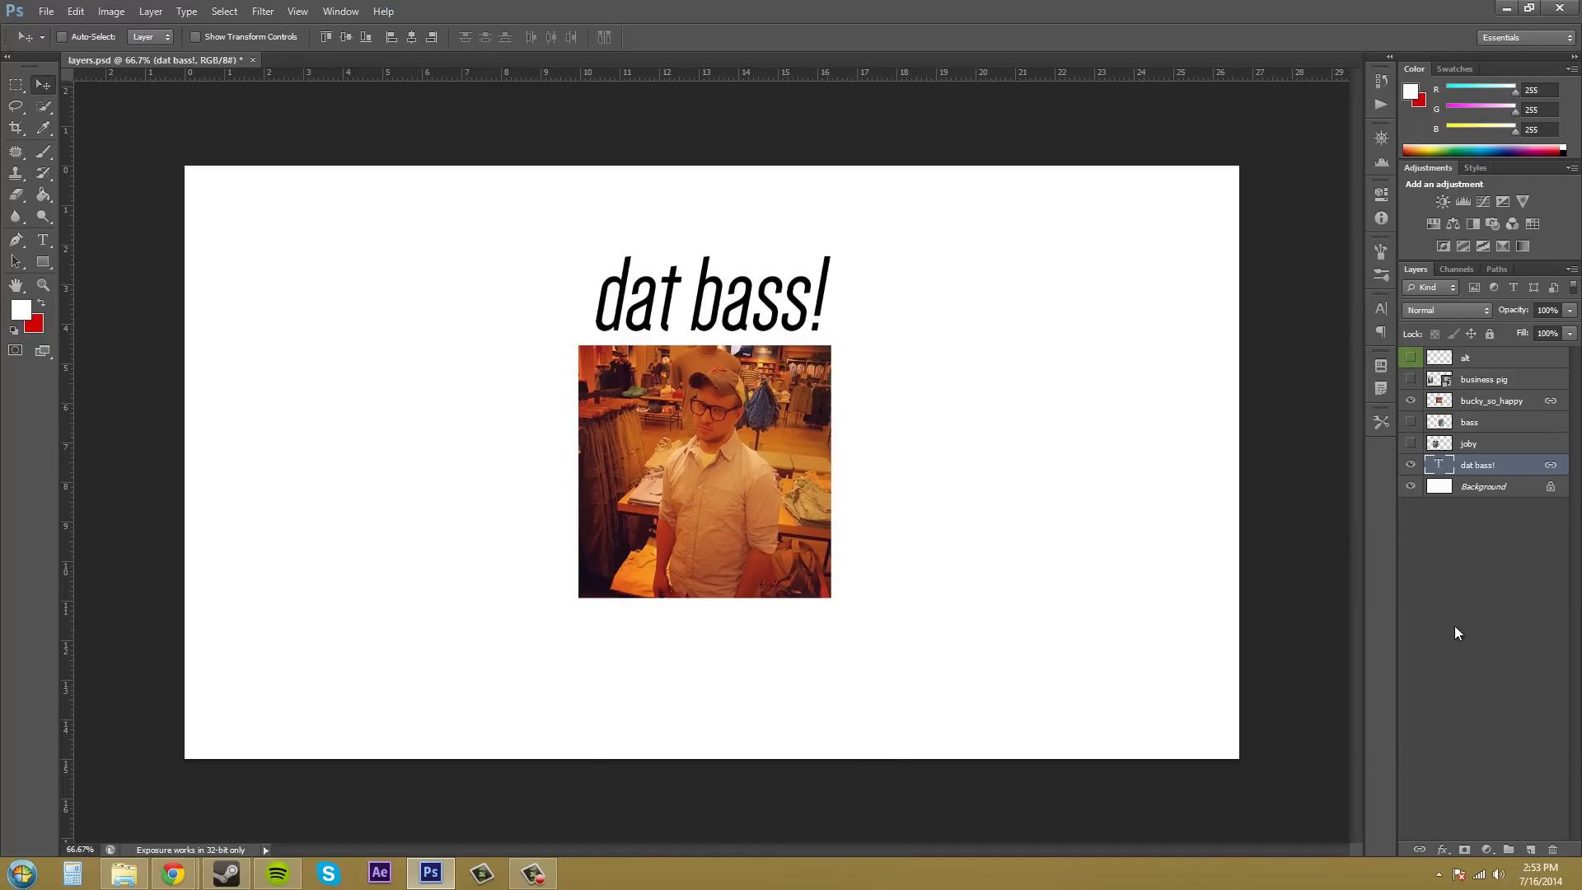
pyautogui.keyDown('ctrl'); pyautogui.click(1487, 402); pyautogui.keyUp('ctrl')
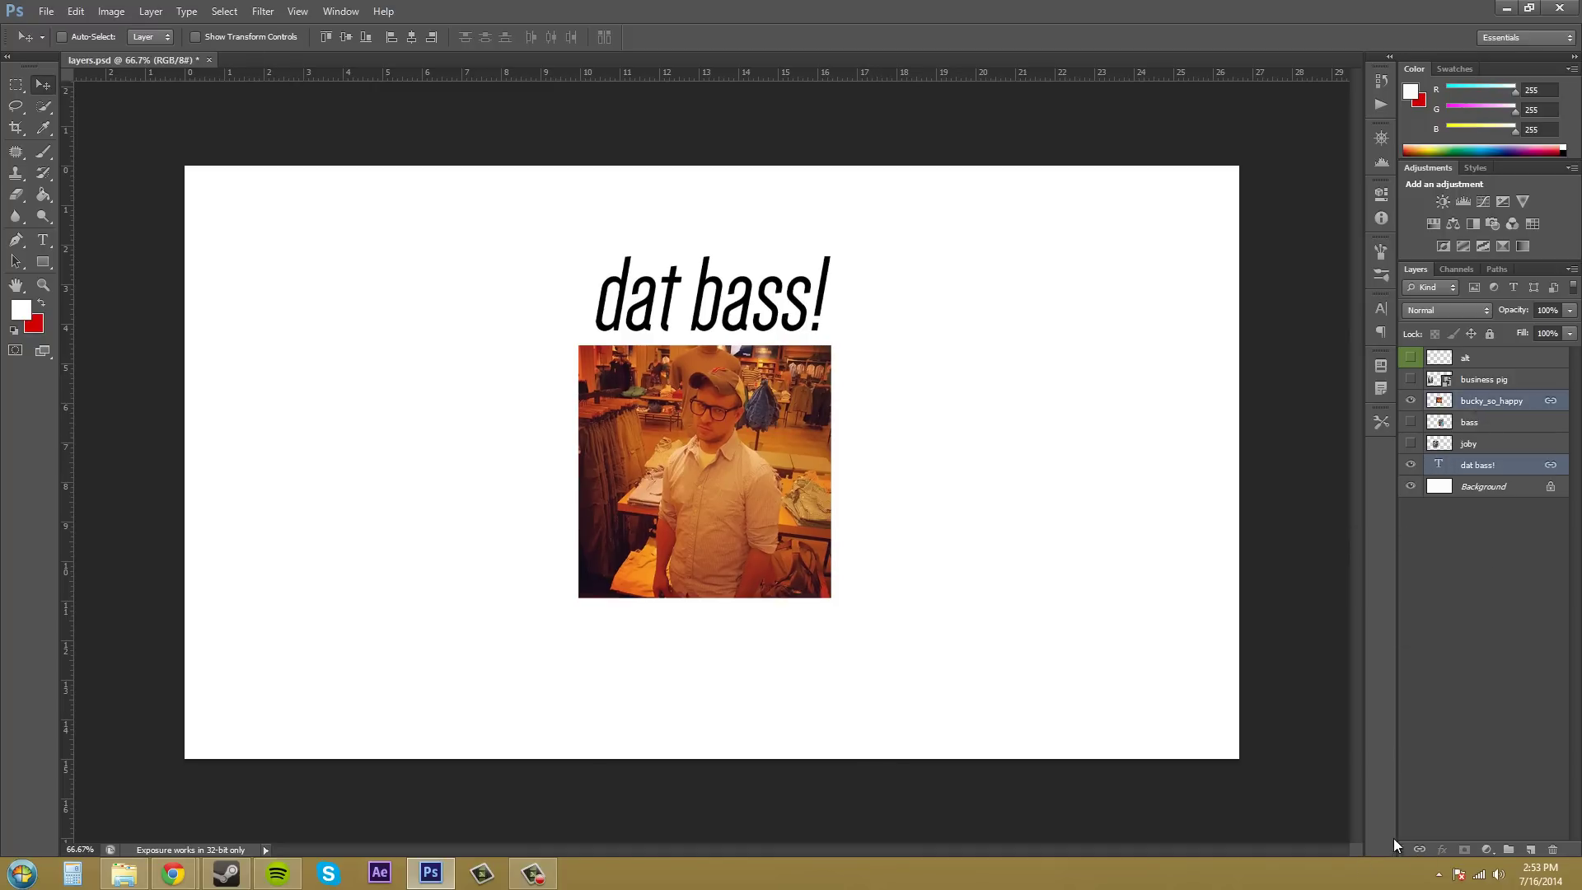
pyautogui.click(1418, 851)
pyautogui.rightClick(1518, 399)
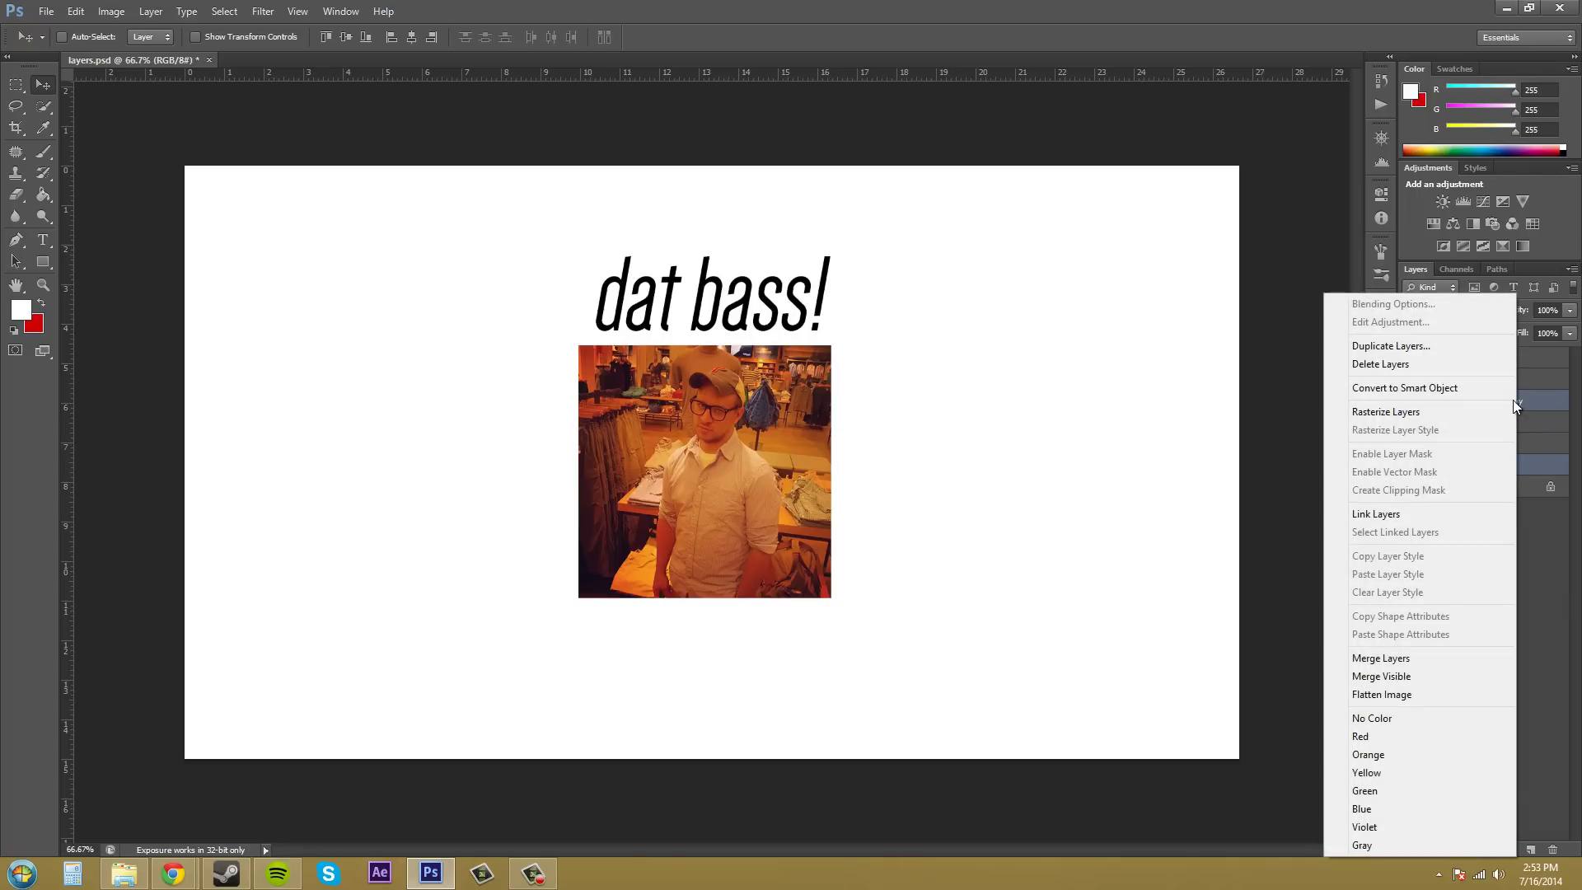
pyautogui.click(1396, 521)
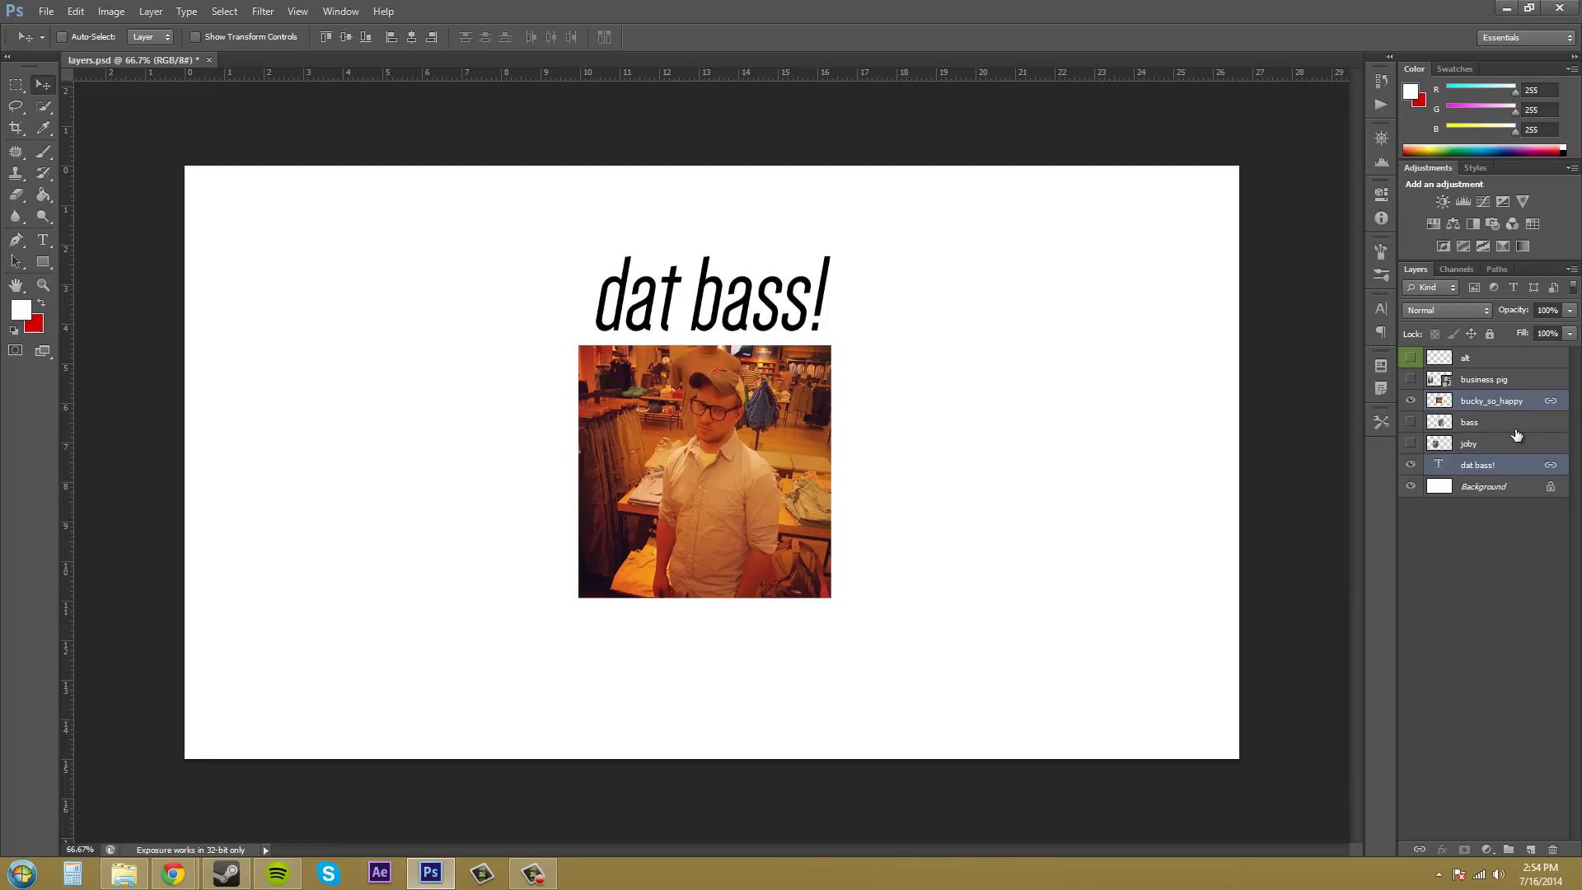
# Step: Show the bass photo layer and move it to the right of the store photo
pyautogui.click(1496, 421)
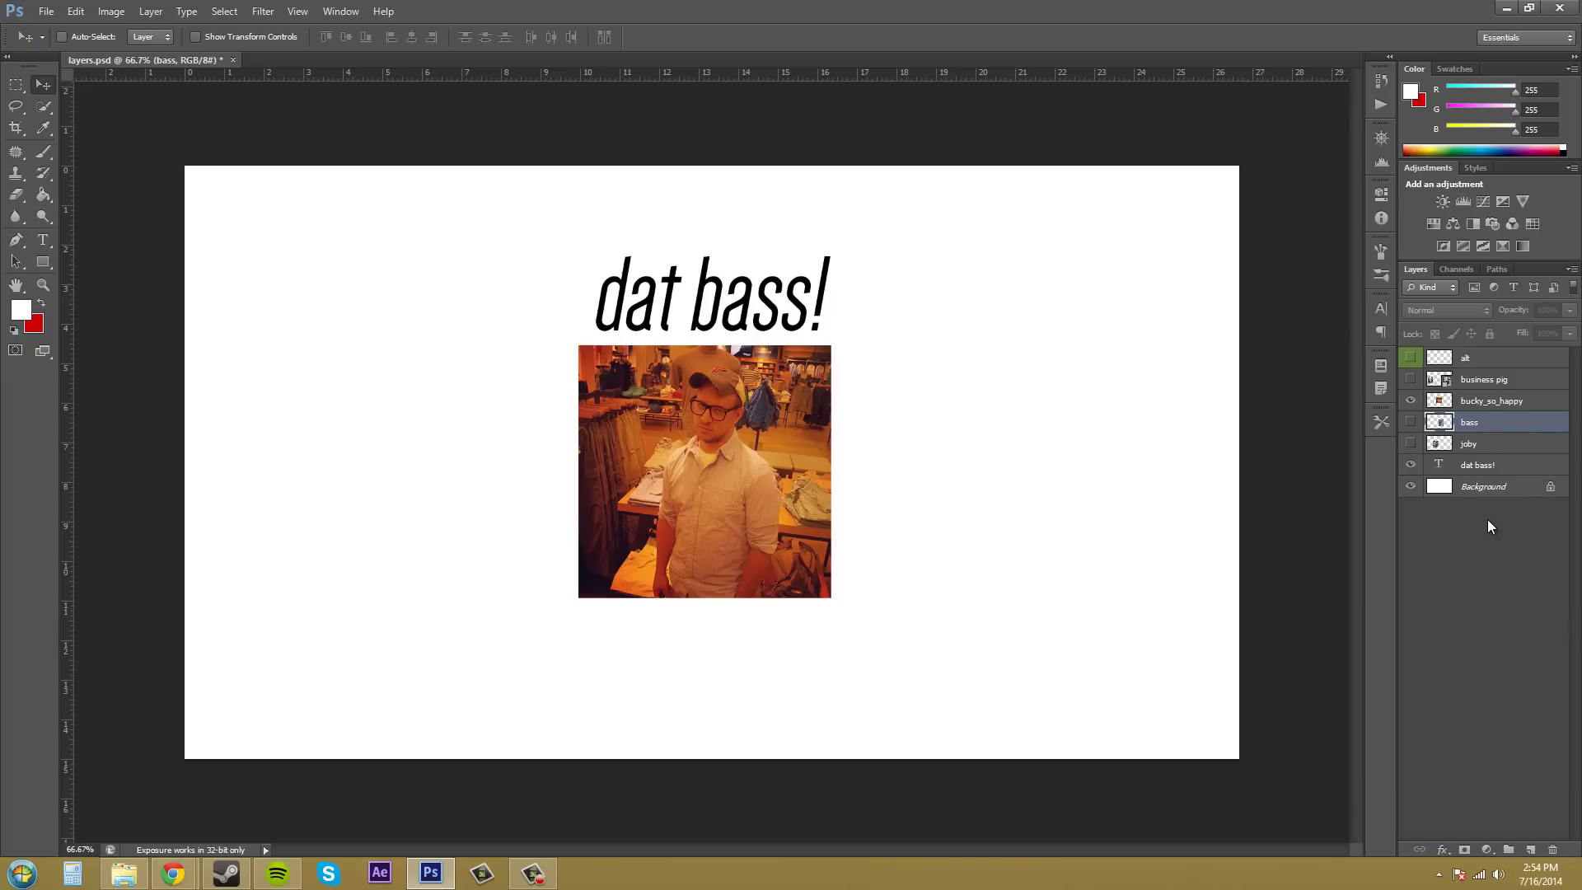
pyautogui.click(1410, 423)
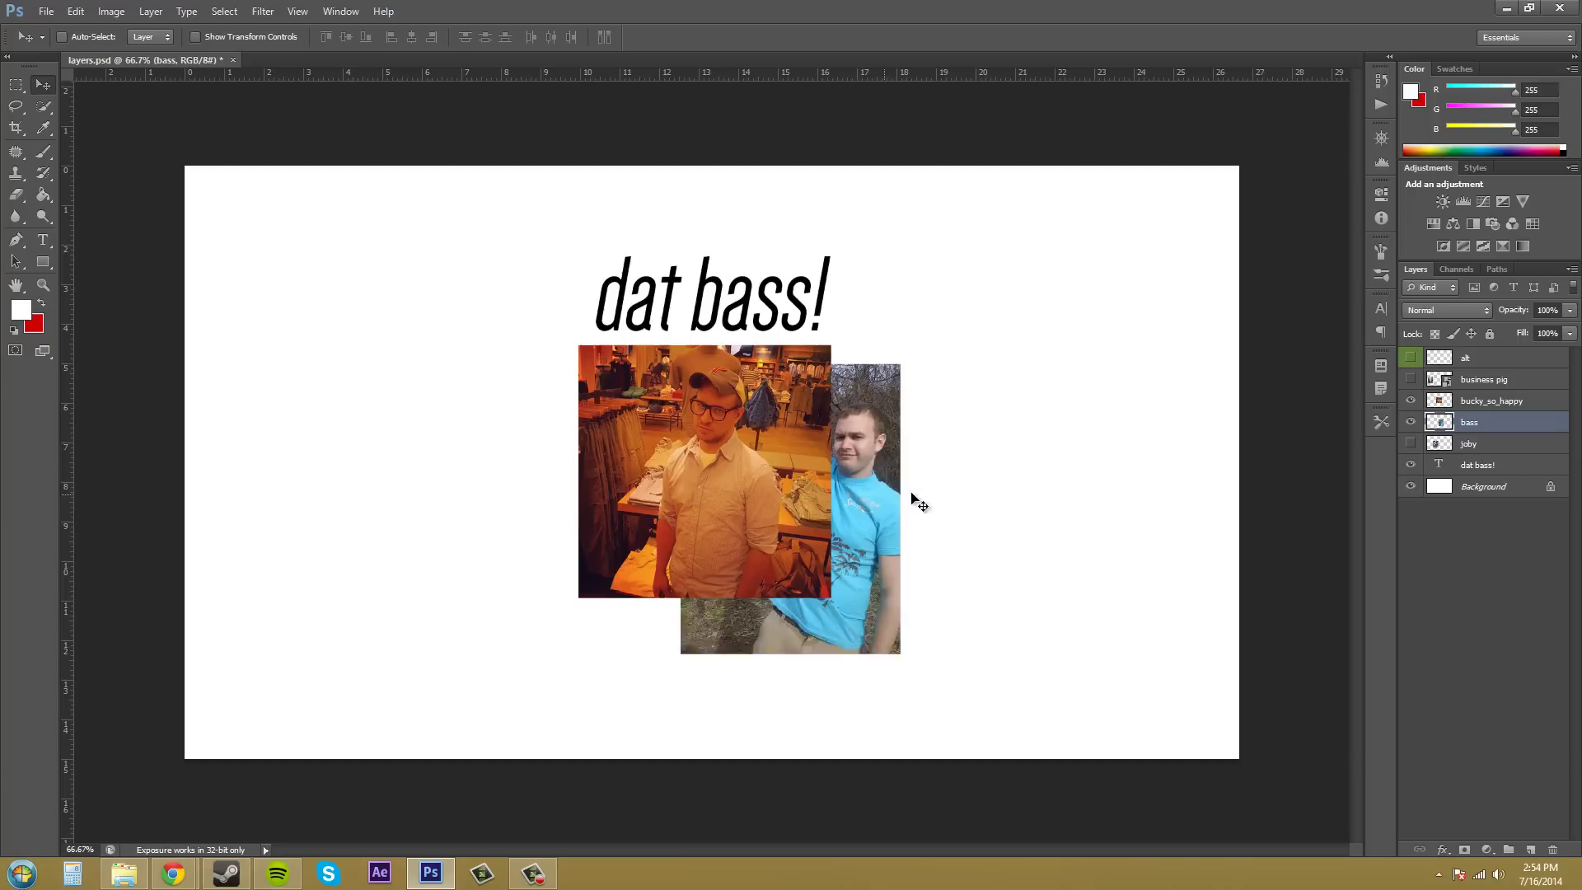
pyautogui.moveTo(911, 497); pyautogui.dragTo(1122, 472)
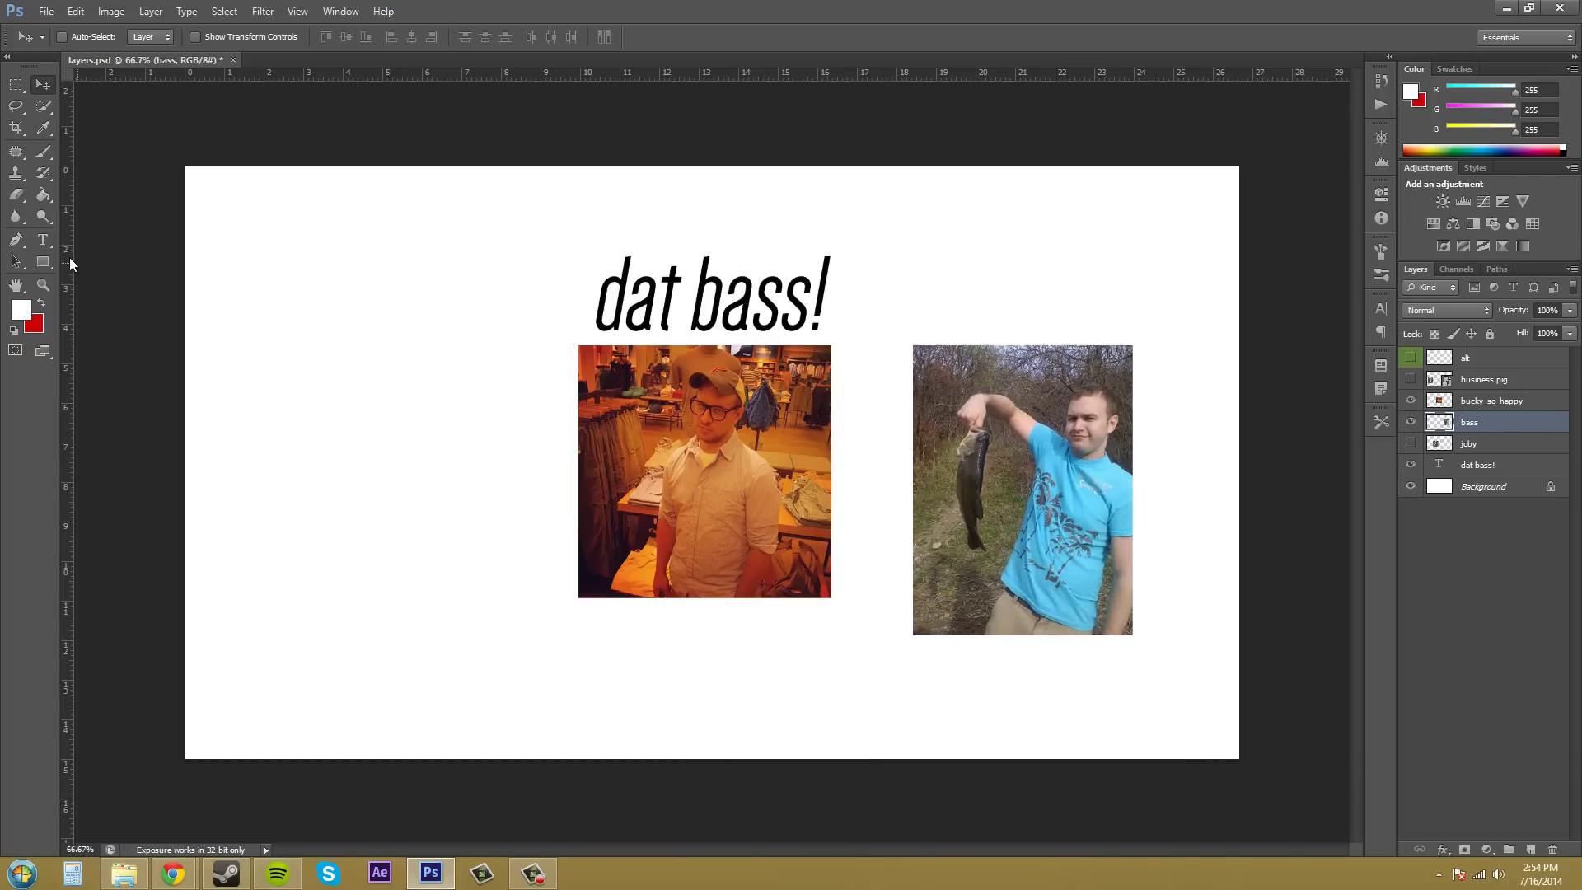
# Step: Add the caption 'nice catch!' above the bass photo with the Type tool
pyautogui.click(43, 240)
pyautogui.click(988, 320)
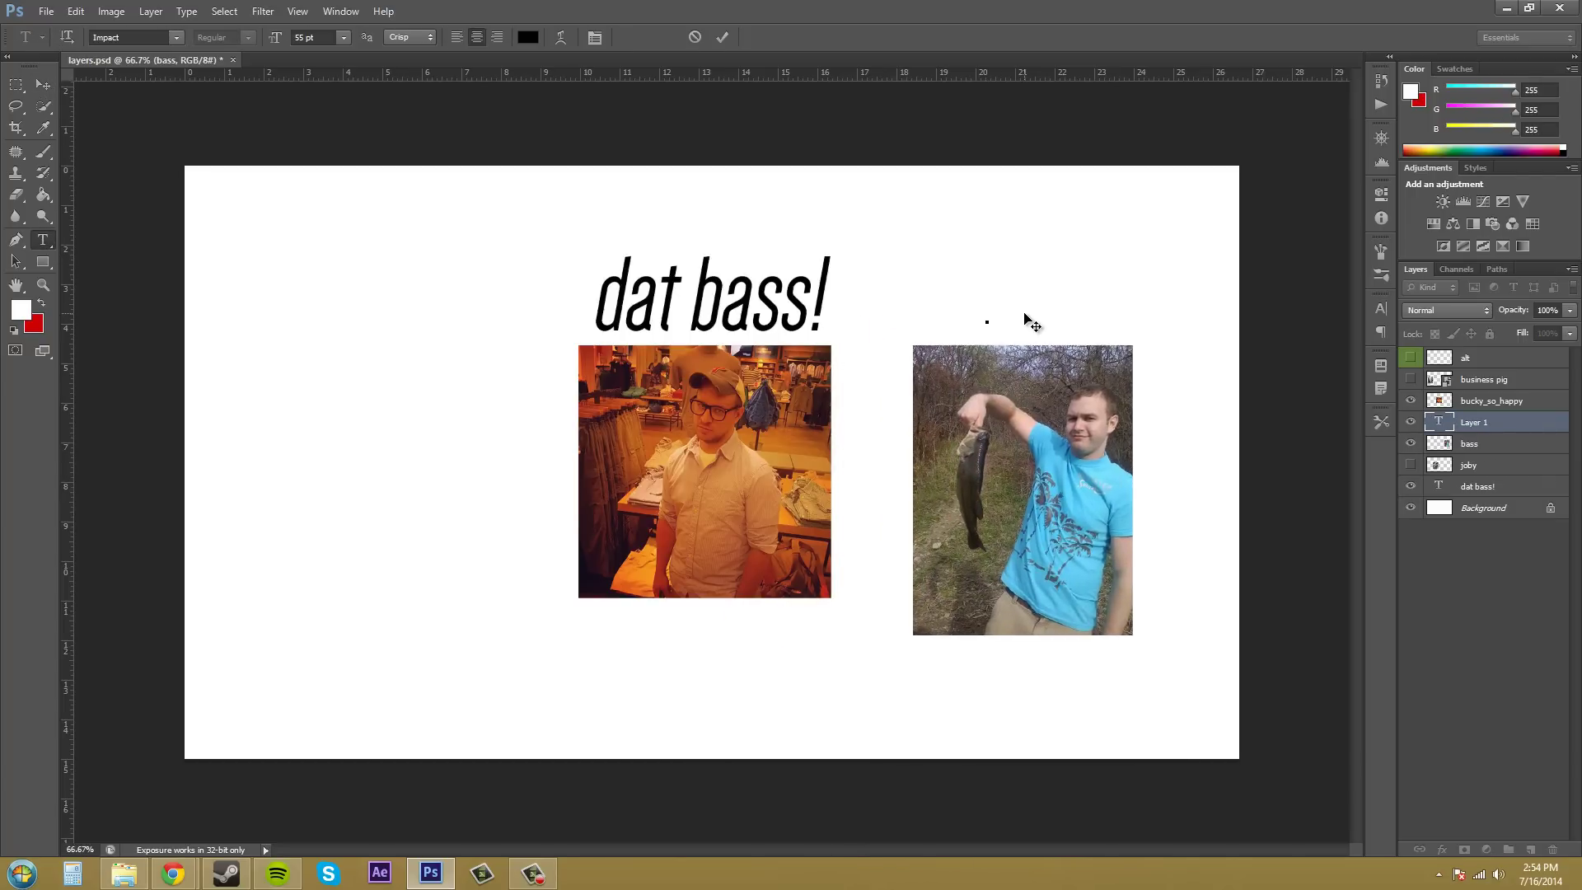
pyautogui.write('nice ca')
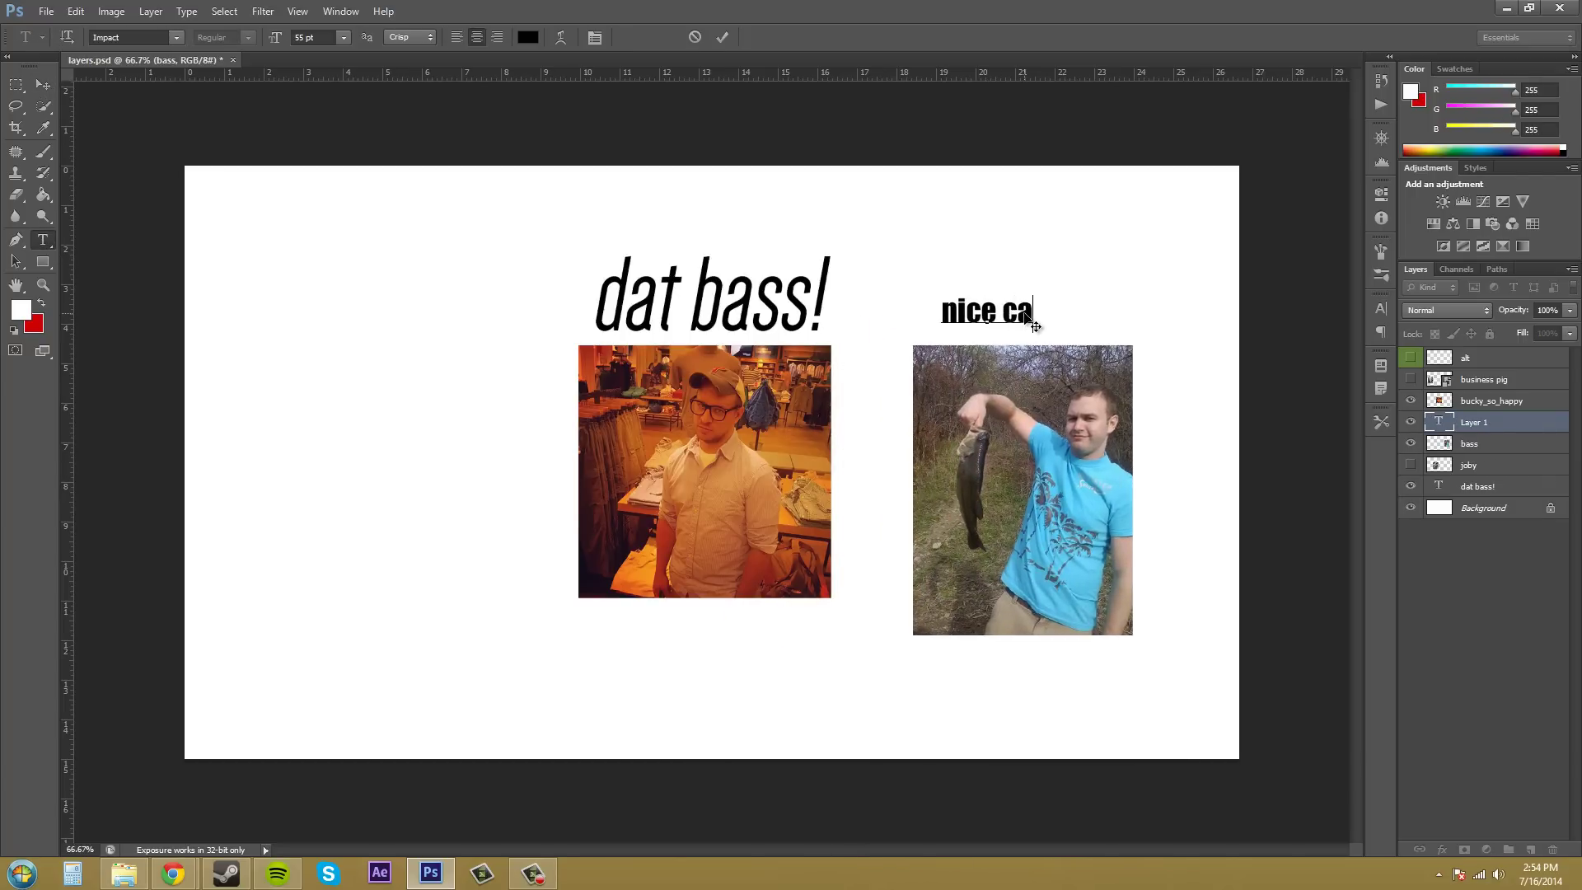
pyautogui.write('tch!')
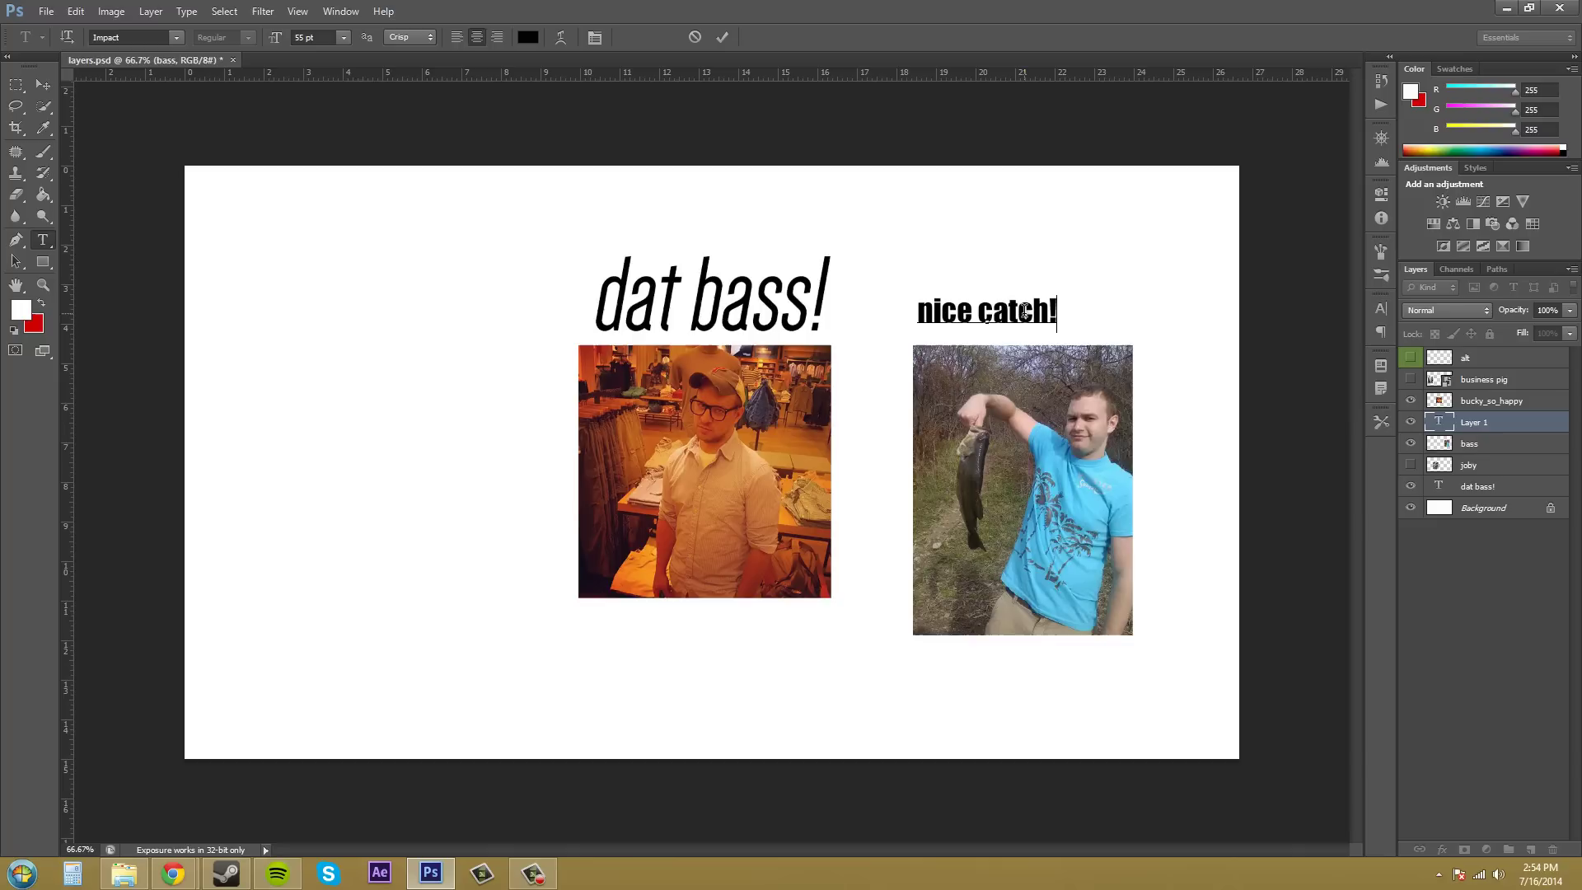
# Step: Commit and centre 'nice catch!' over the bass photo, link them, then select bass alone
pyautogui.click(43, 85)
pyautogui.moveTo(998, 314); pyautogui.dragTo(1033, 334)
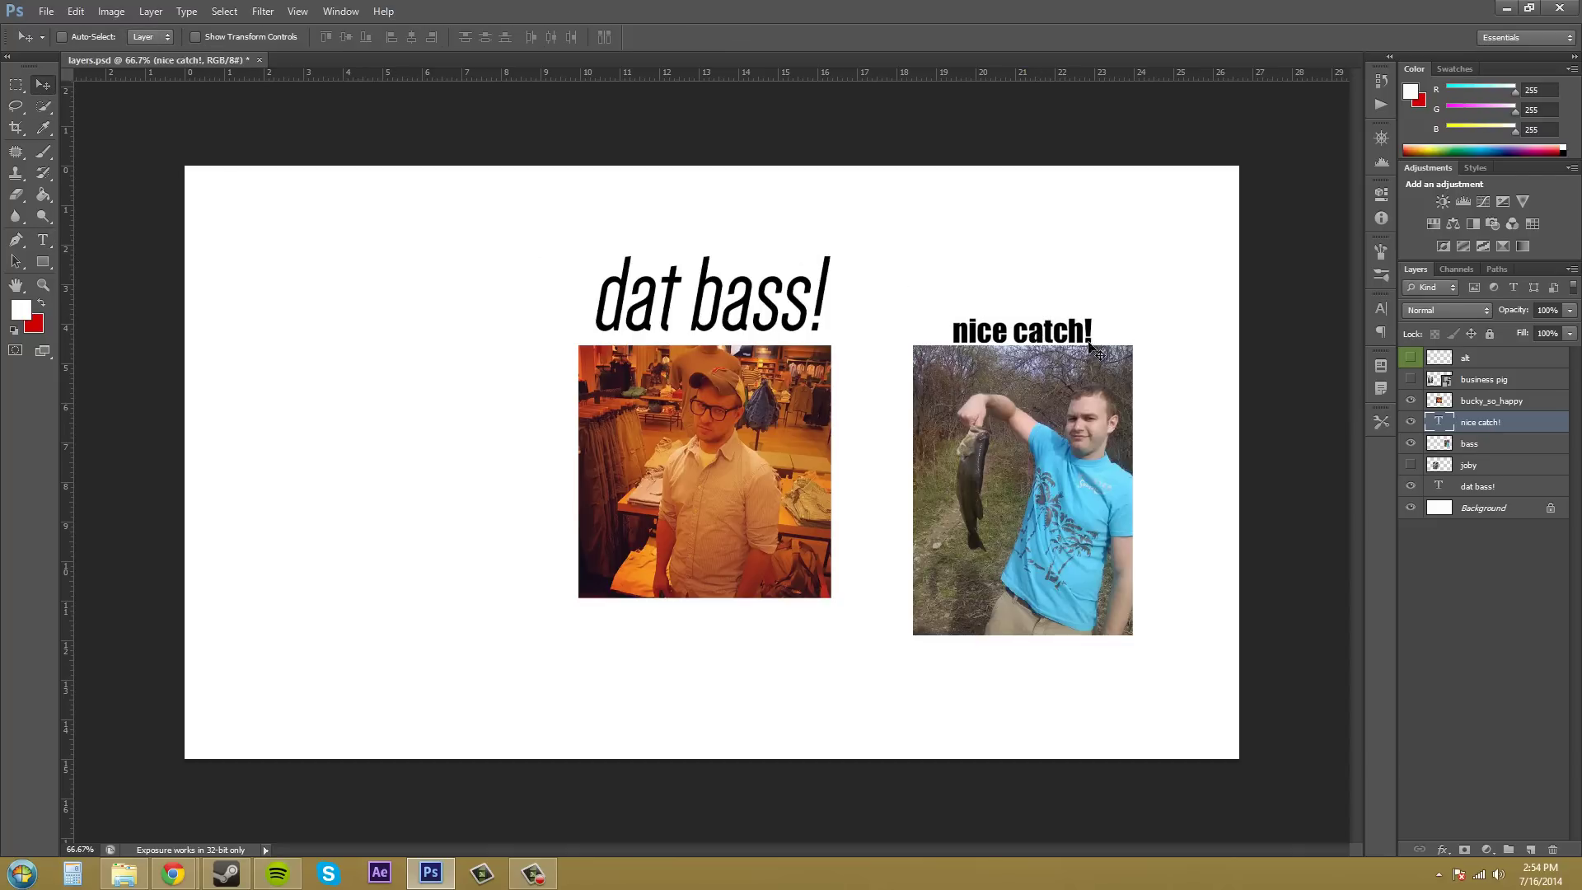
pyautogui.keyDown('shift'); pyautogui.click(1507, 449); pyautogui.keyUp('shift')
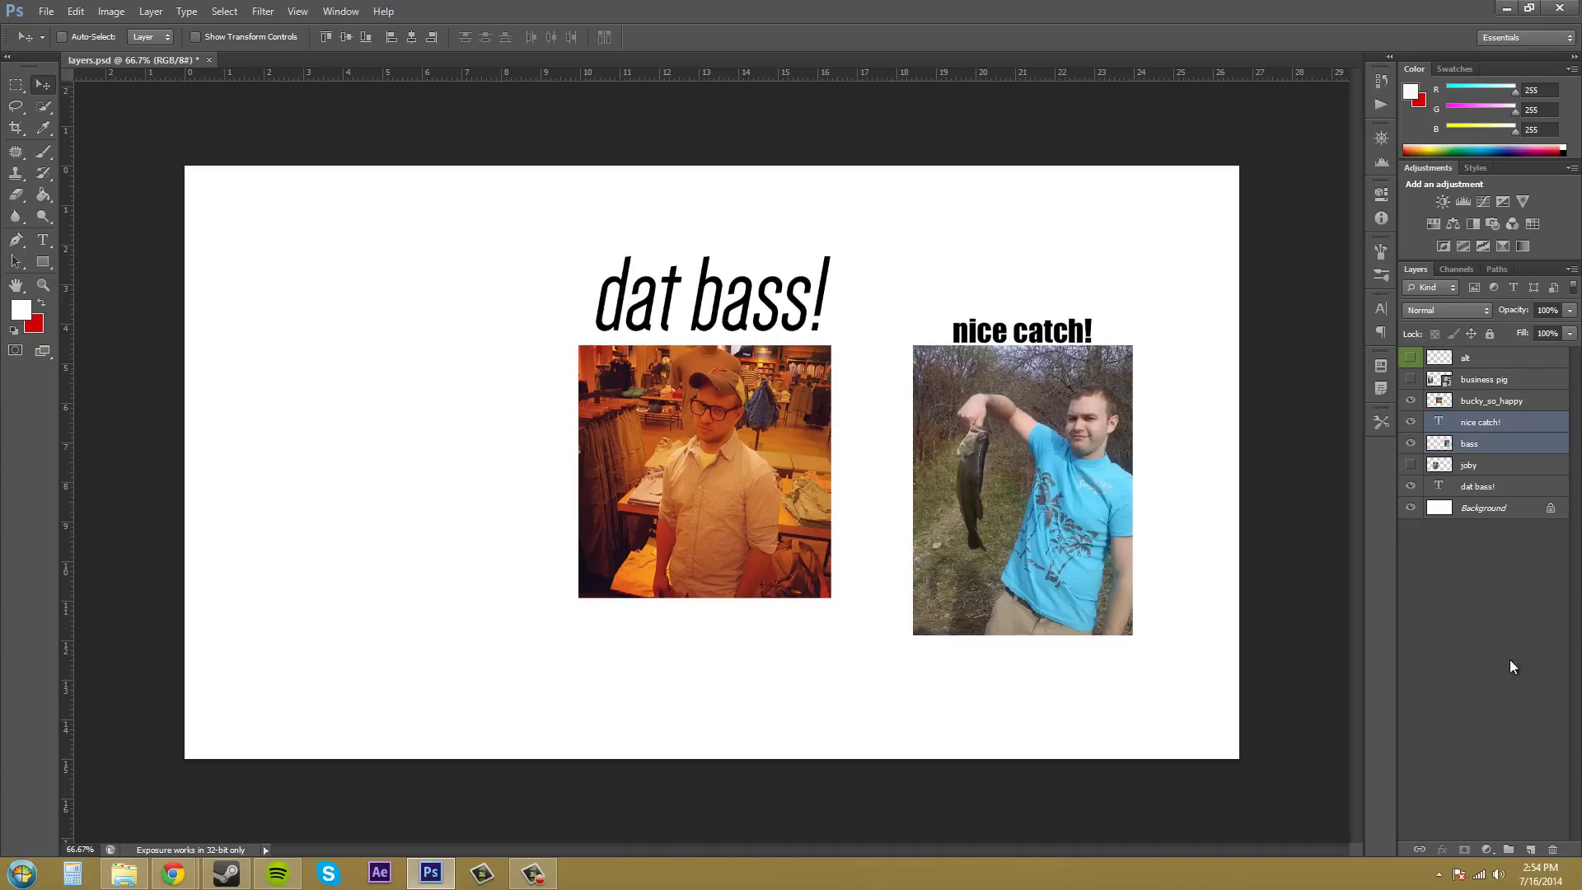
pyautogui.click(1415, 852)
pyautogui.click(1499, 555)
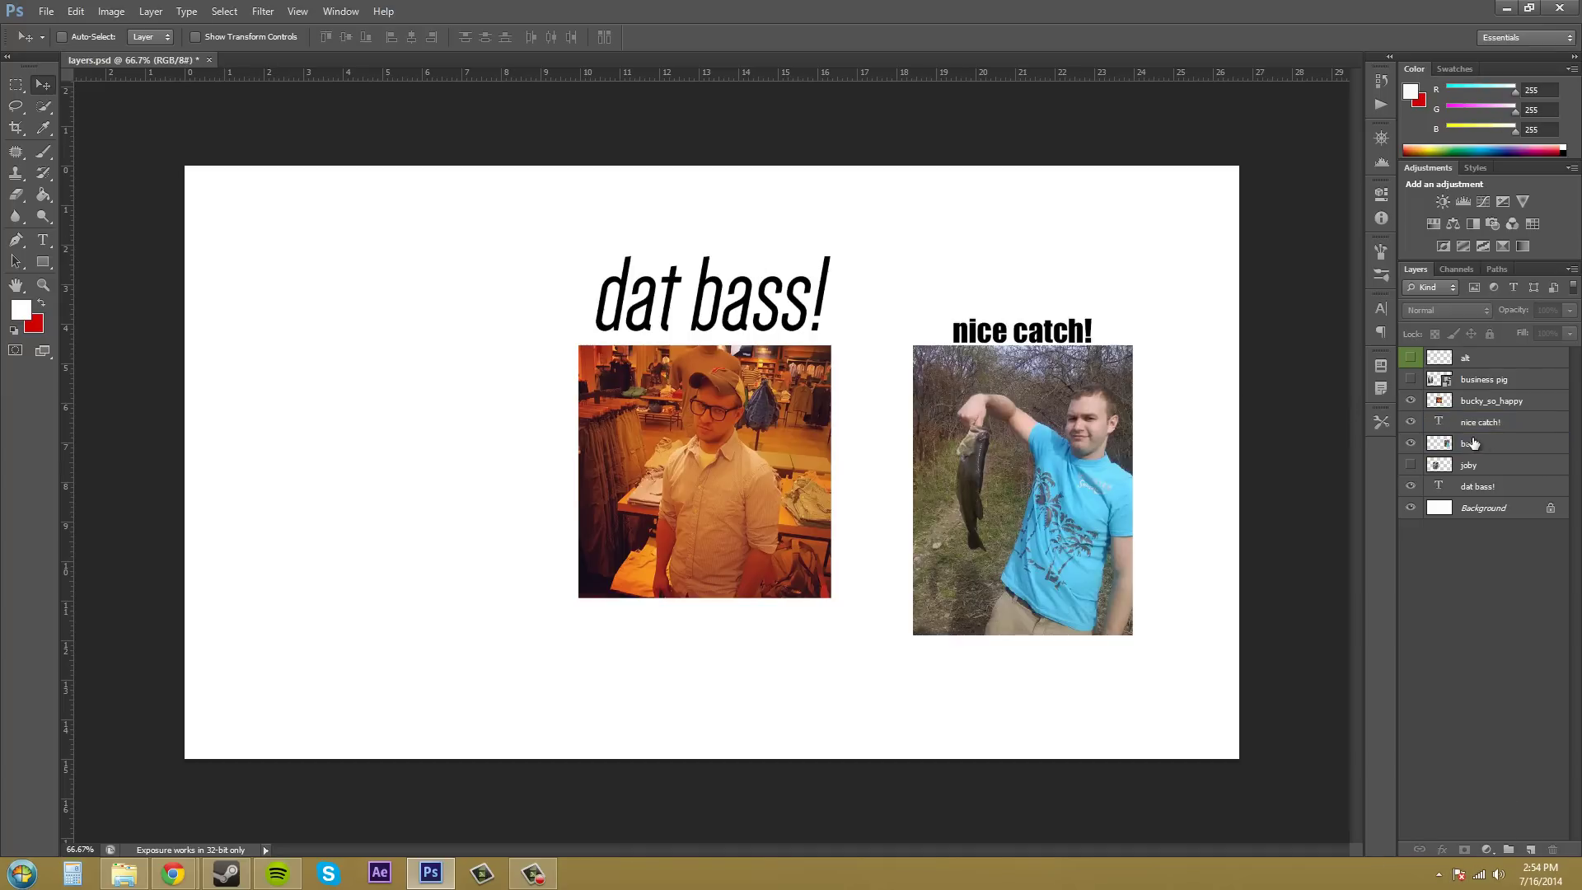
pyautogui.click(1479, 445)
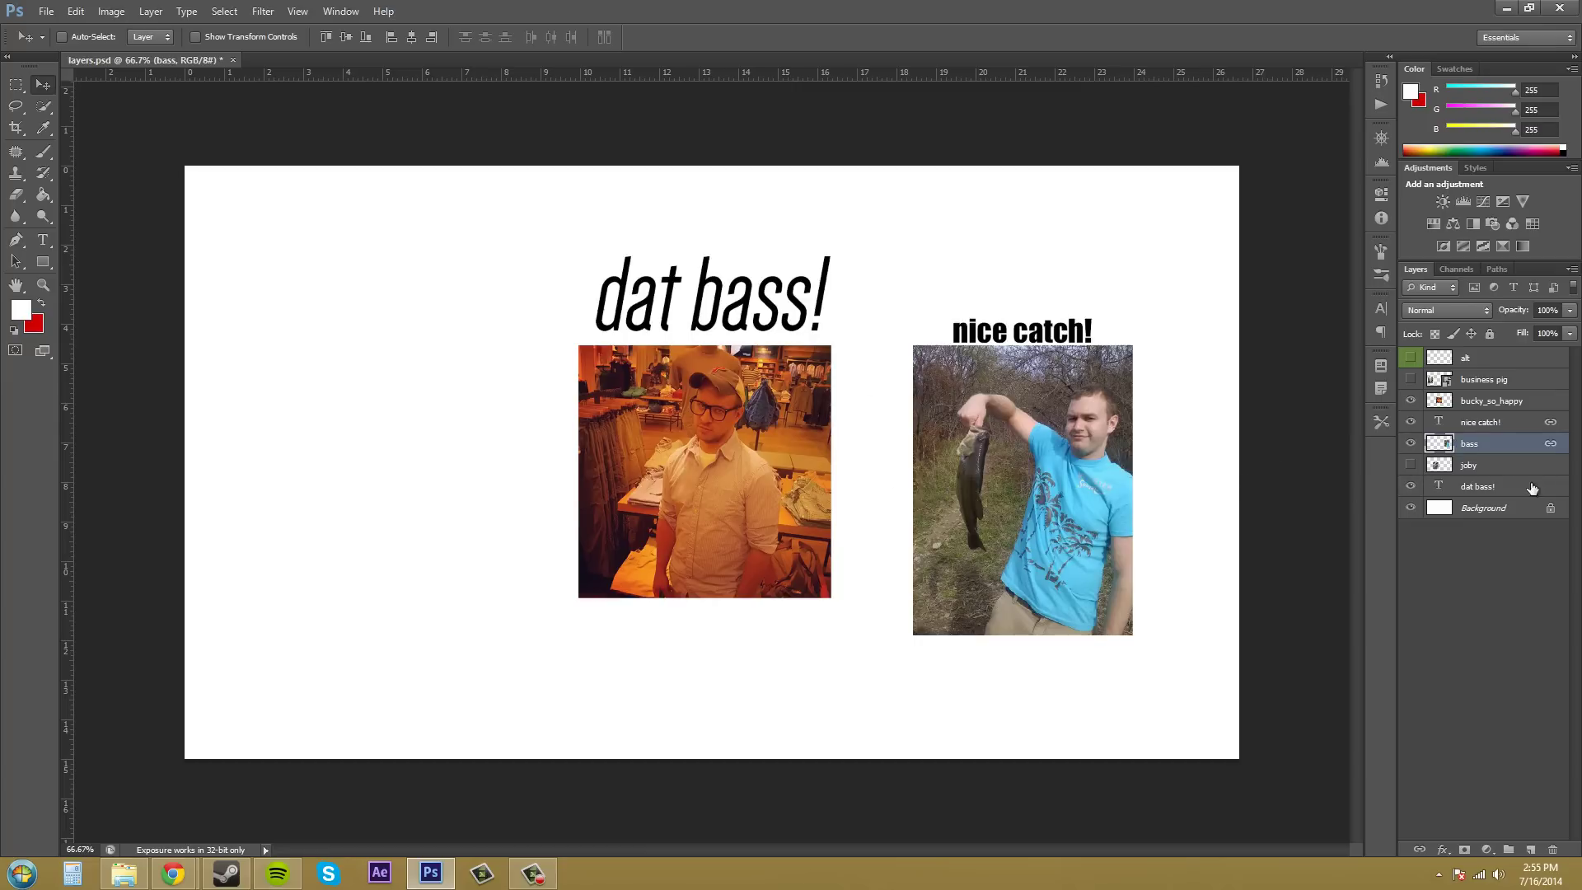
# Step: Drag the bucky_so_happy pair left and the bass pair up-left beside it
pyautogui.click(1526, 406)
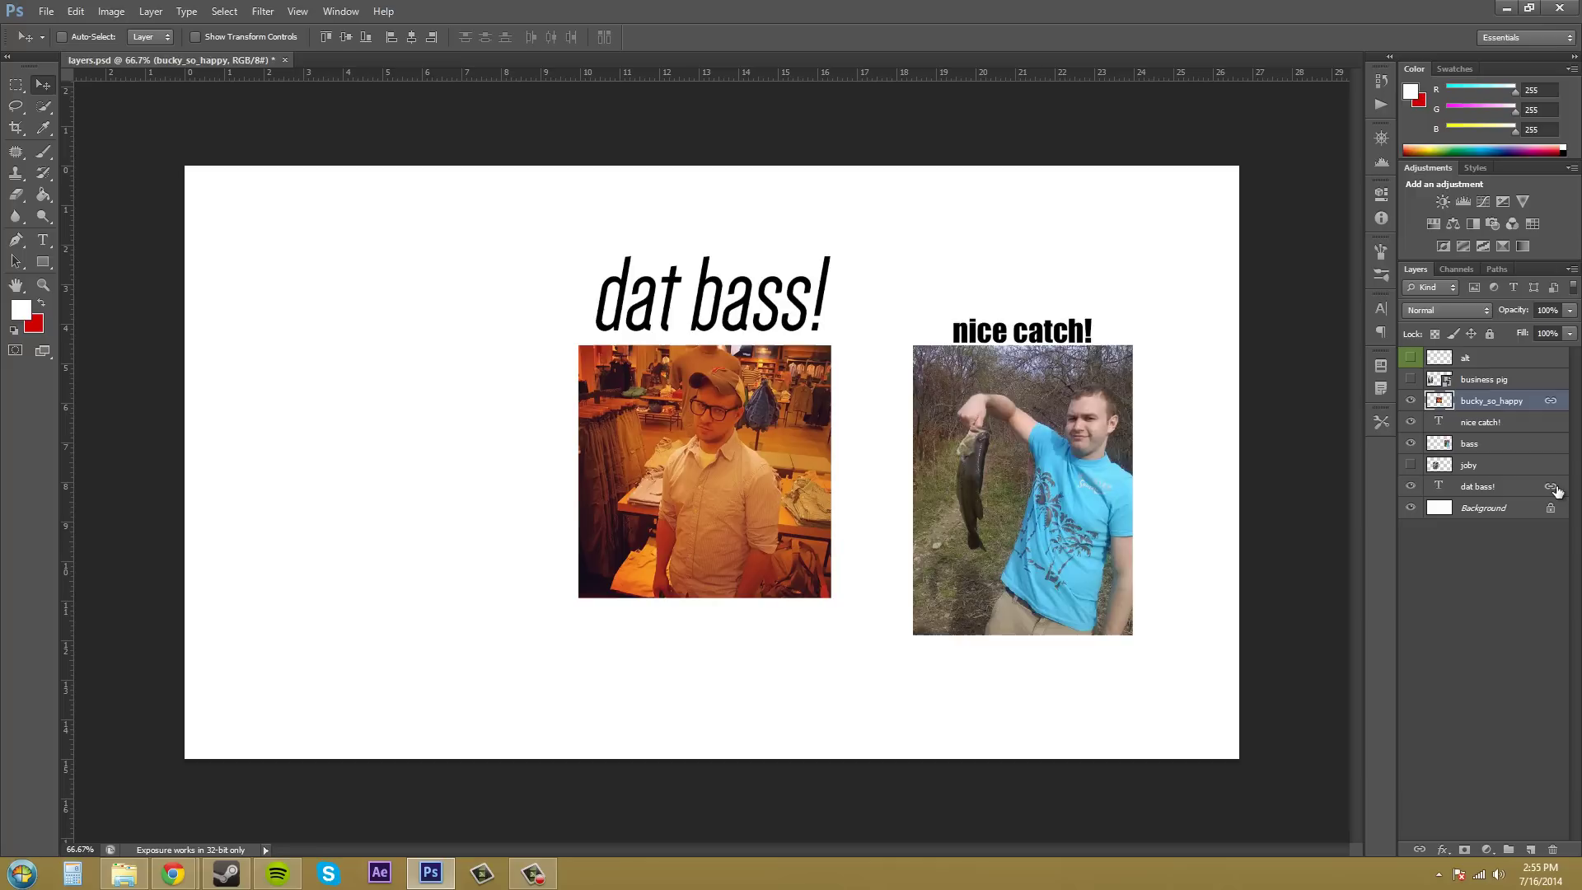
pyautogui.moveTo(770, 432); pyautogui.dragTo(575, 440)
pyautogui.click(1483, 444)
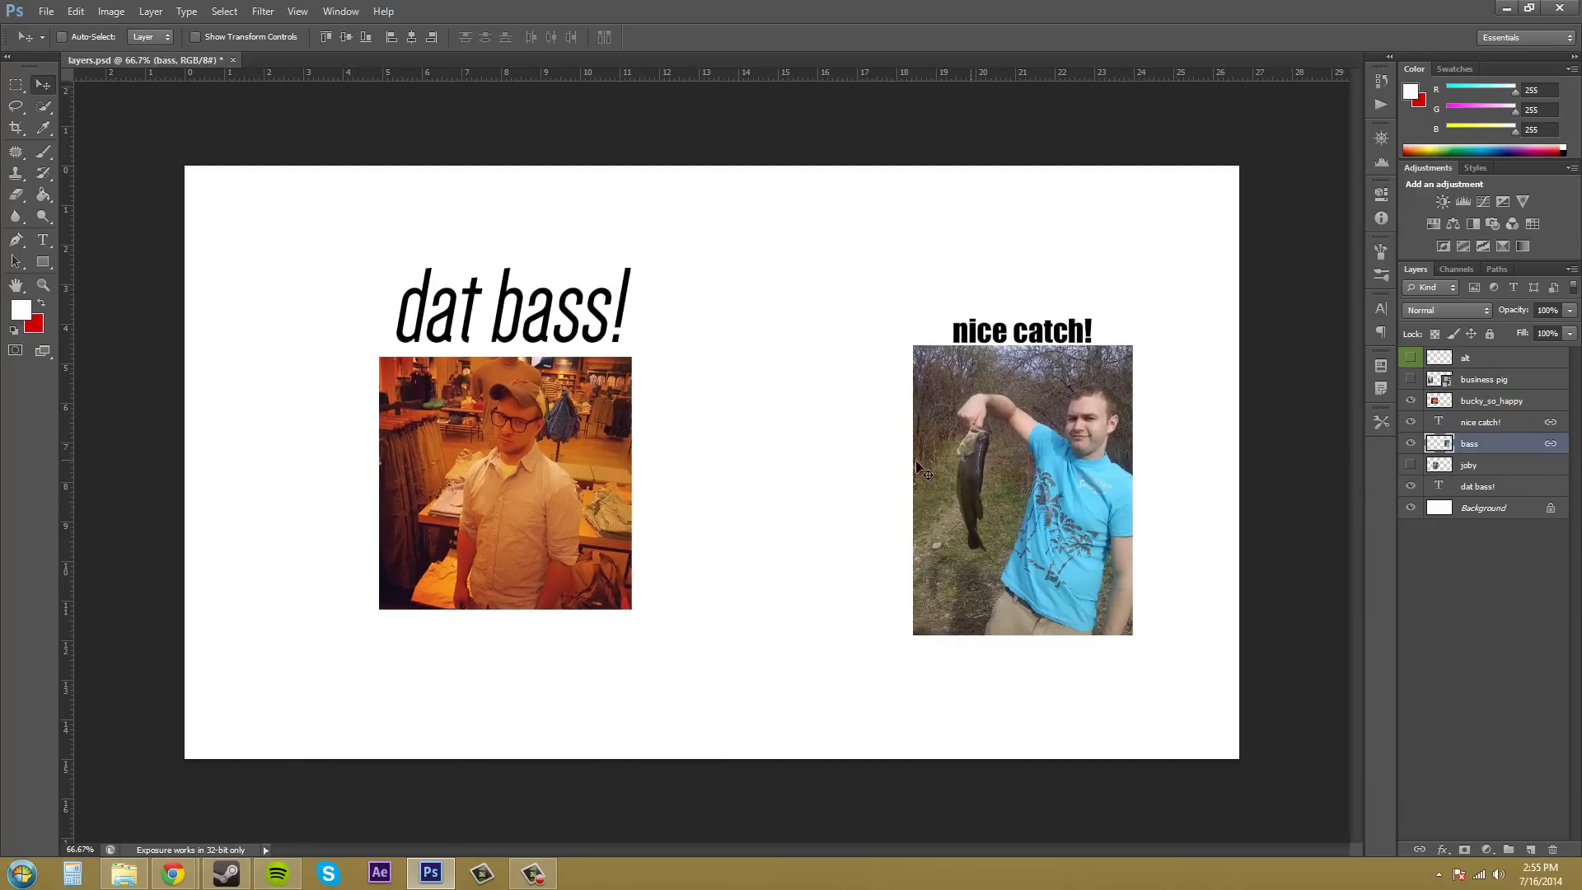
pyautogui.moveTo(956, 472); pyautogui.dragTo(843, 443)
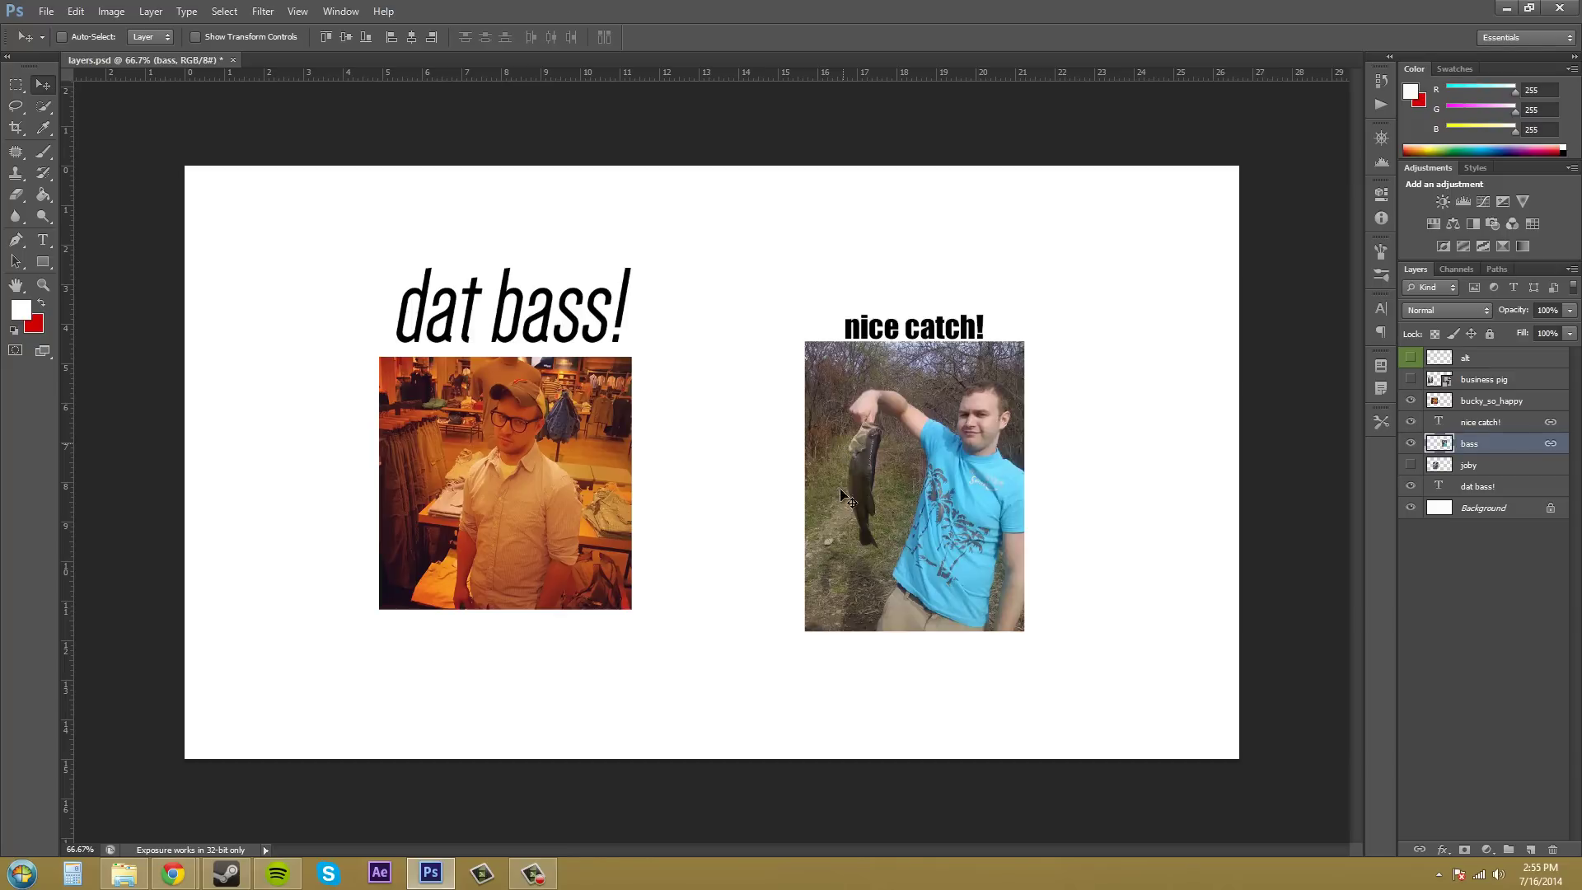
pyautogui.rightClick(1511, 447)
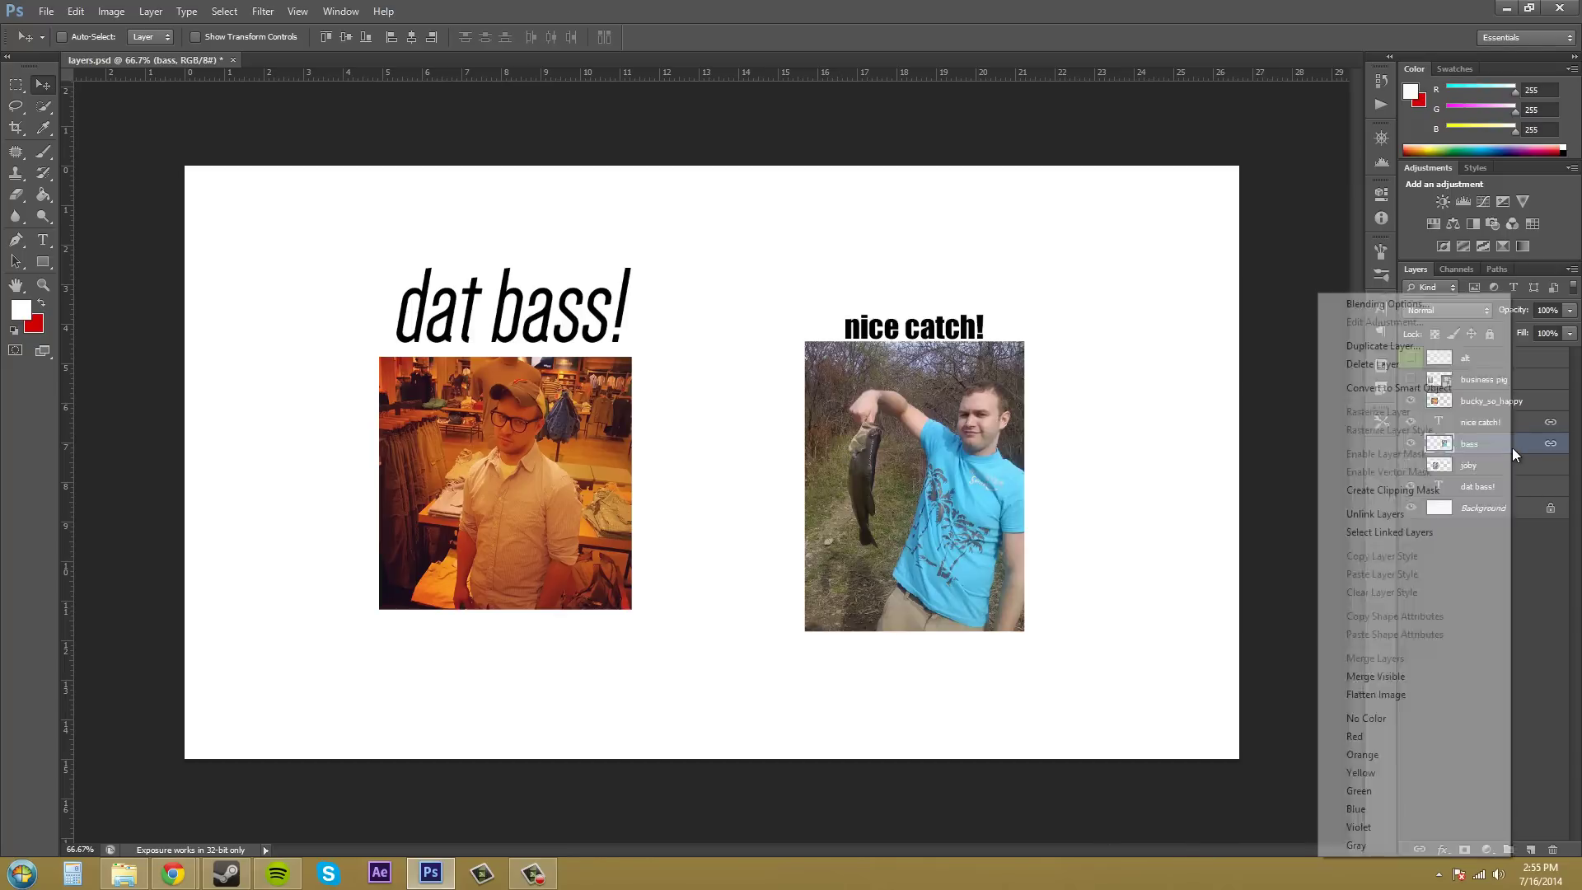
pyautogui.click(1415, 533)
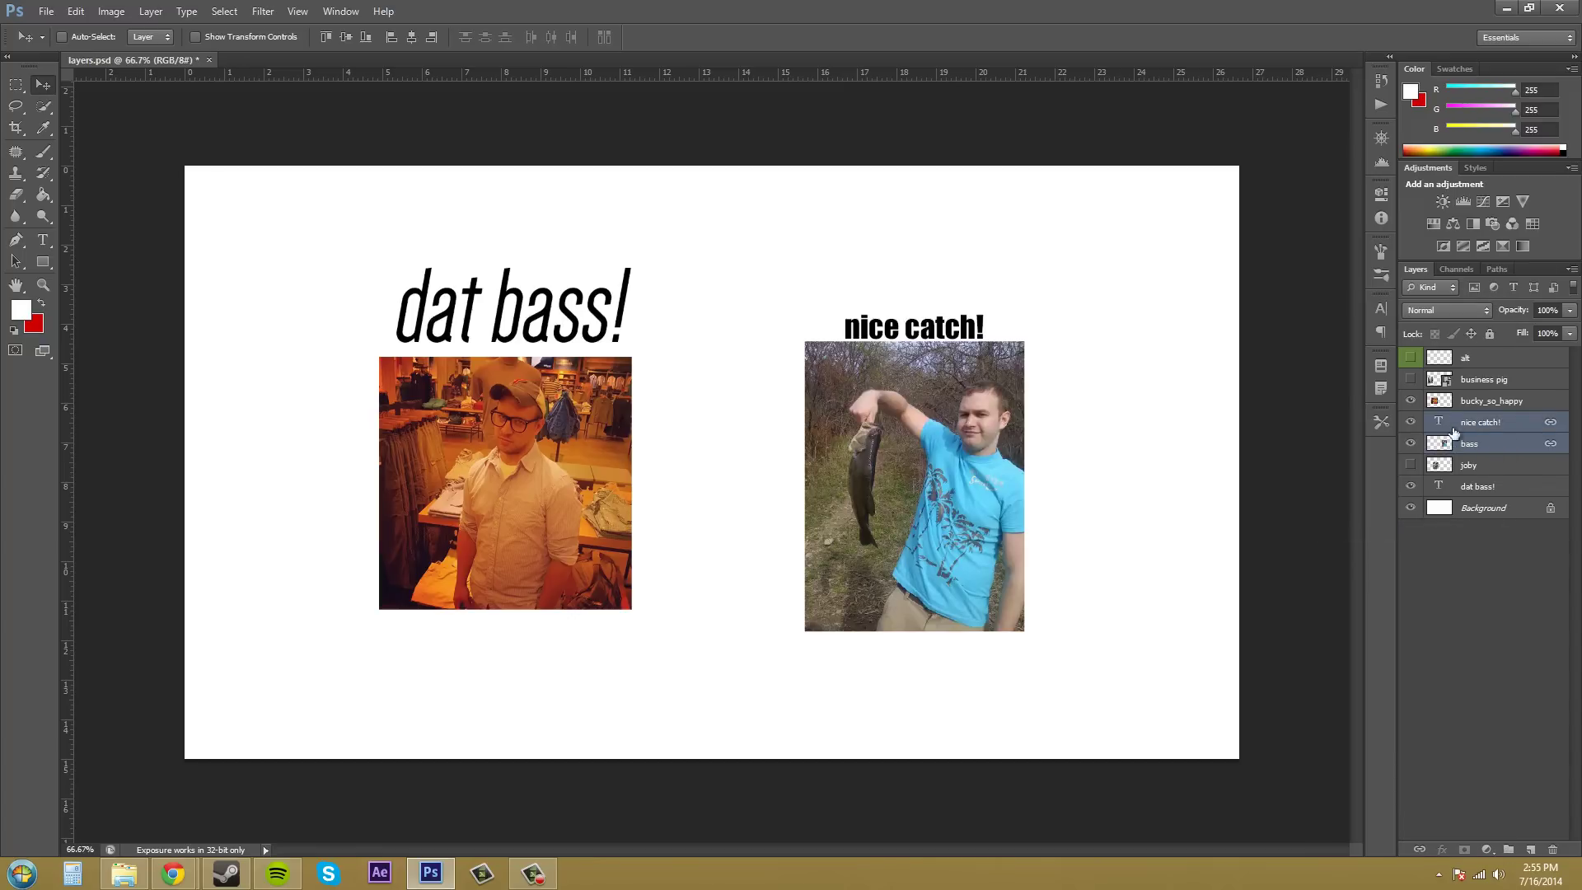
pyautogui.click(1507, 443)
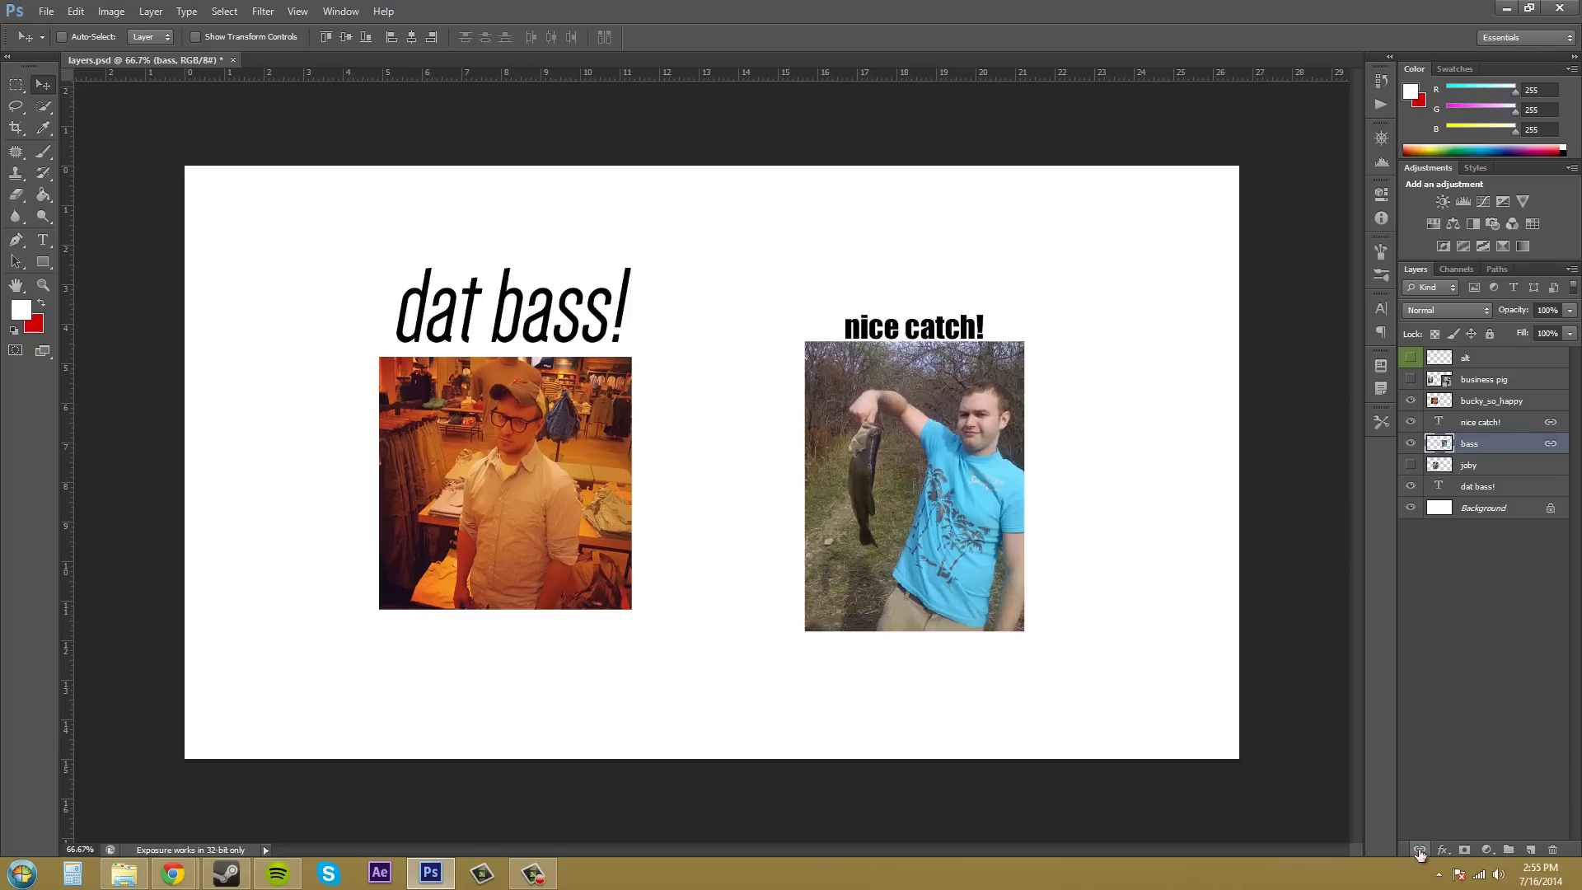